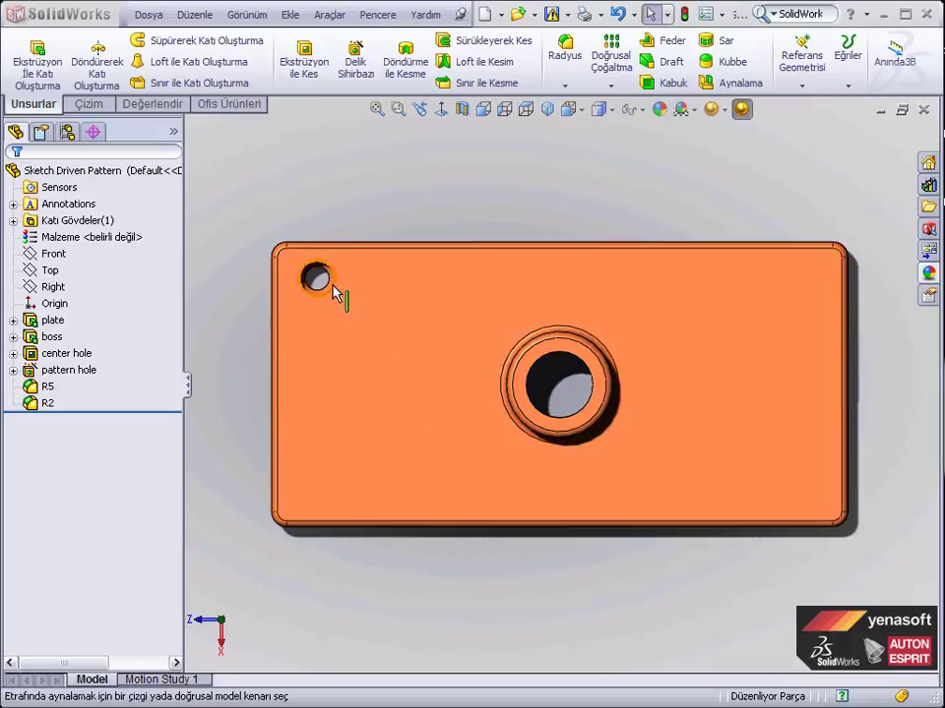
# Step: Look through the Linear Pattern type list, then select the plate's top face for sketching
pyautogui.click(612, 87)
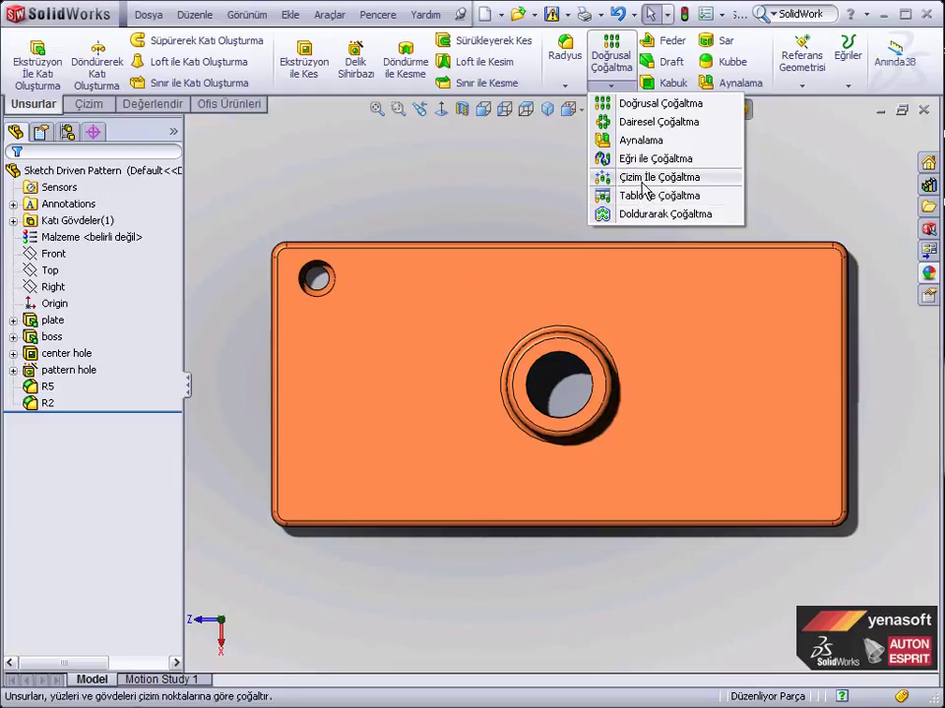
pyautogui.click(645, 187)
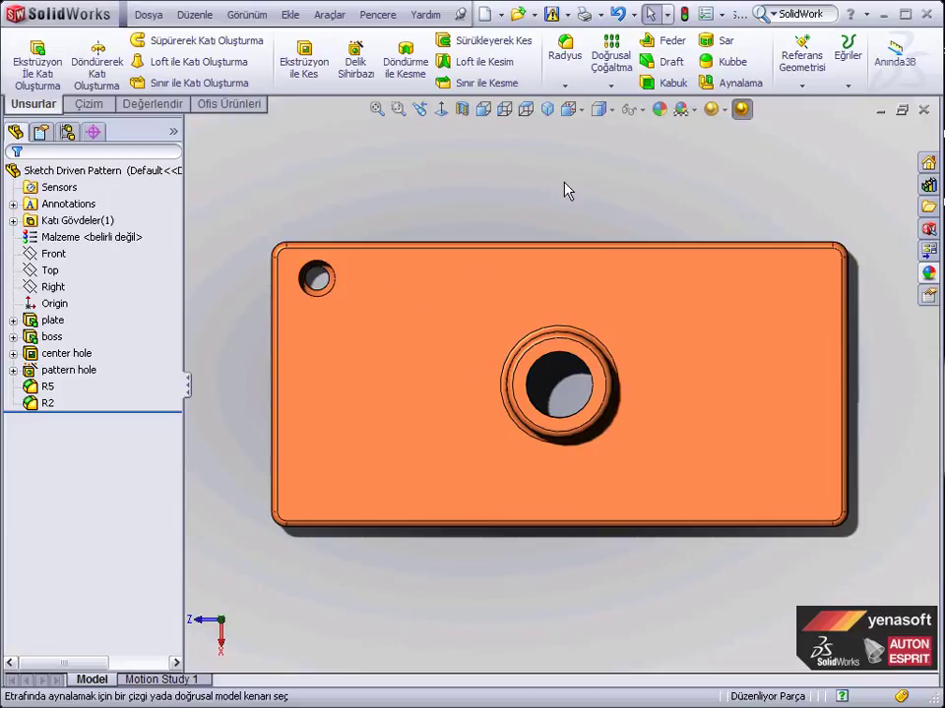
pyautogui.click(462, 338)
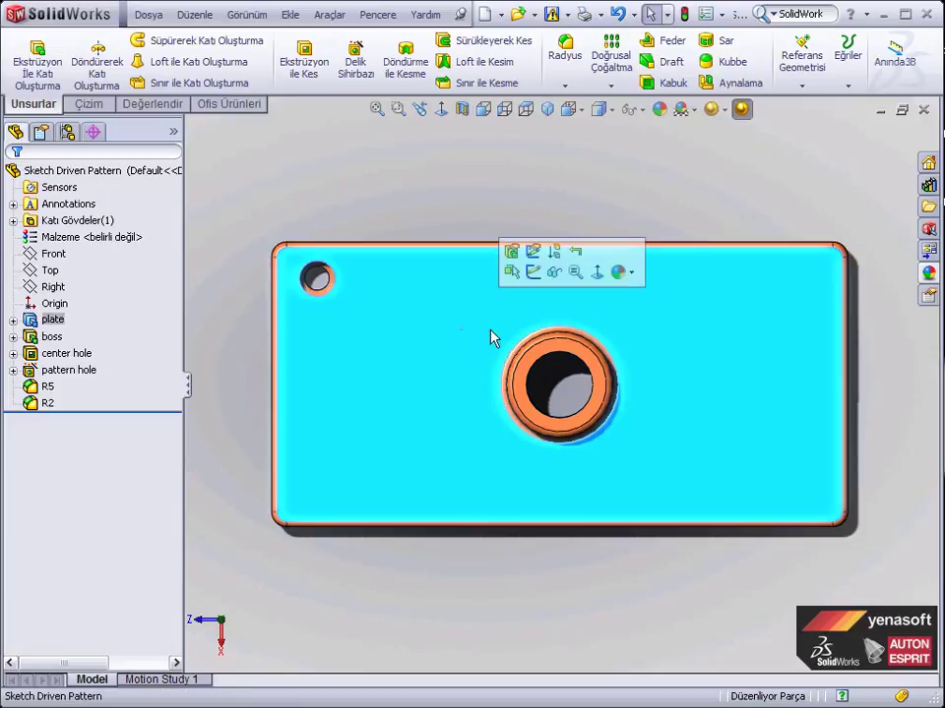
# Step: Start a sketch on the plate face and draw a horizontal line through the corner hole
pyautogui.click(534, 273)
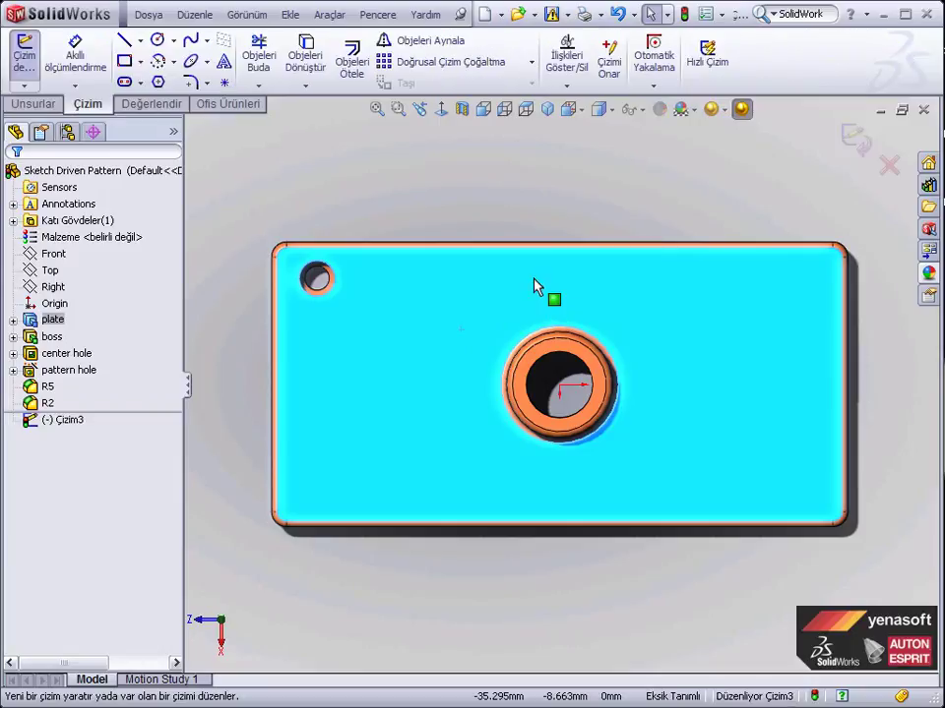
pyautogui.click(126, 45)
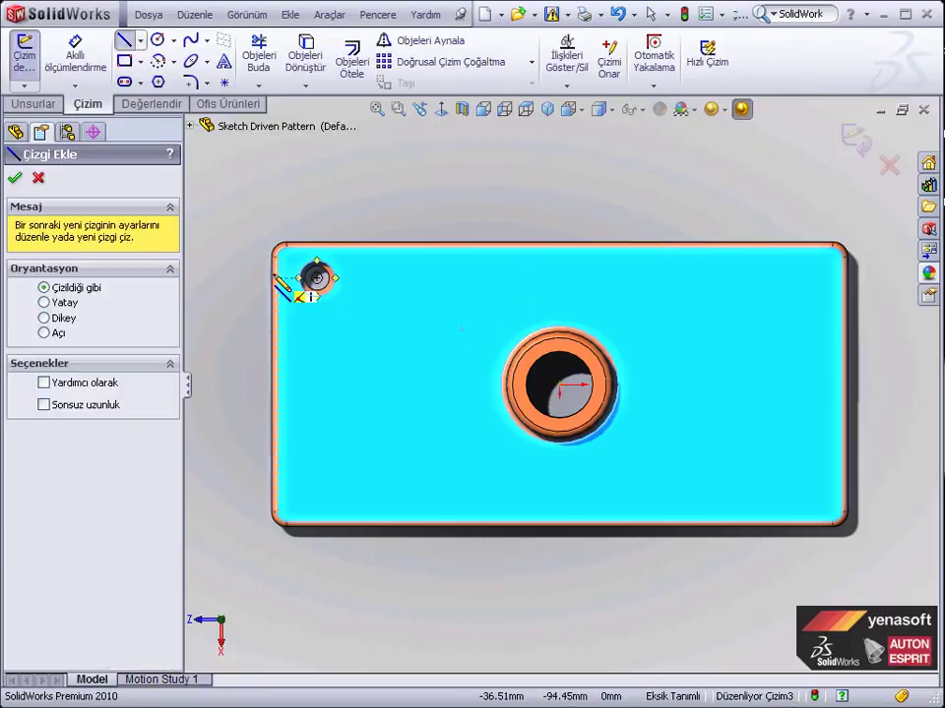
pyautogui.click(253, 279)
pyautogui.click(870, 278)
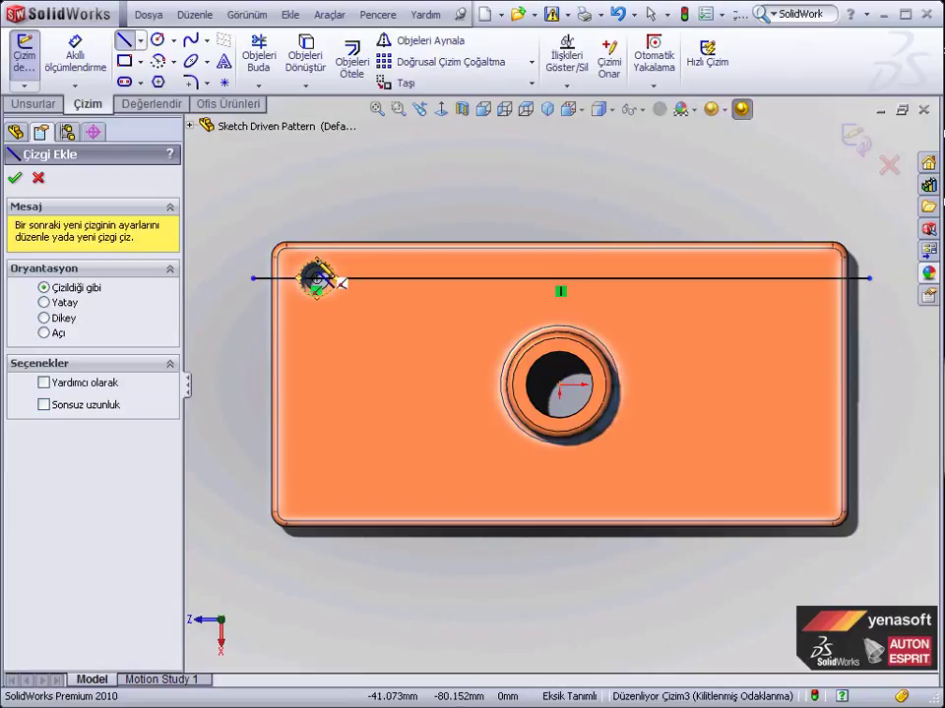
# Step: Draw a vertical line down through the corner hole's centre, then return to selection mode
pyautogui.click(316, 279)
pyautogui.click(316, 548)
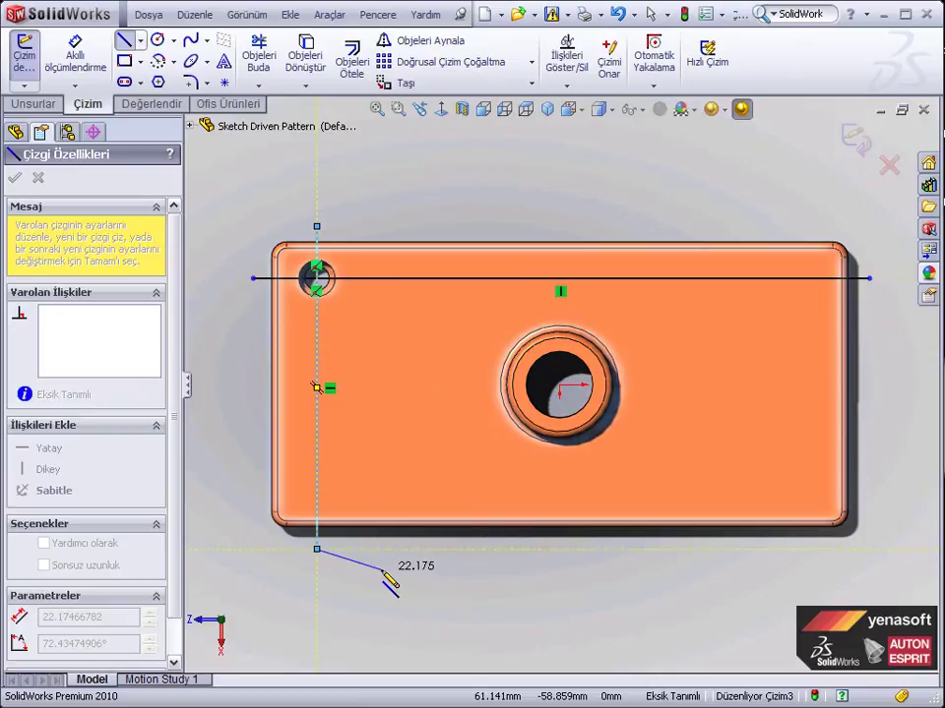
pyautogui.press('Escape')
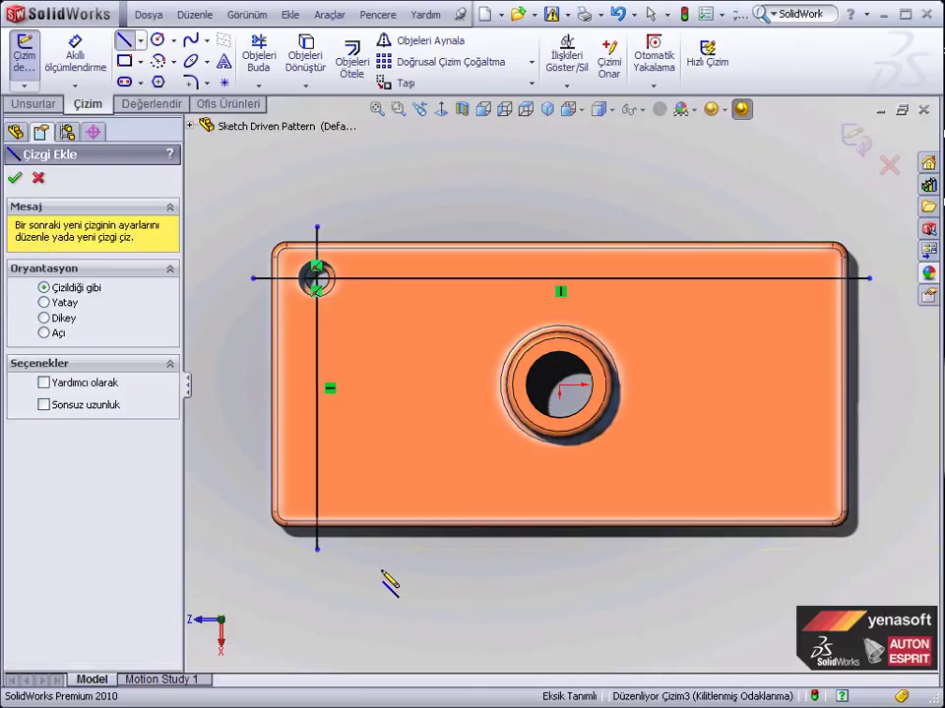
pyautogui.rightClick(382, 573)
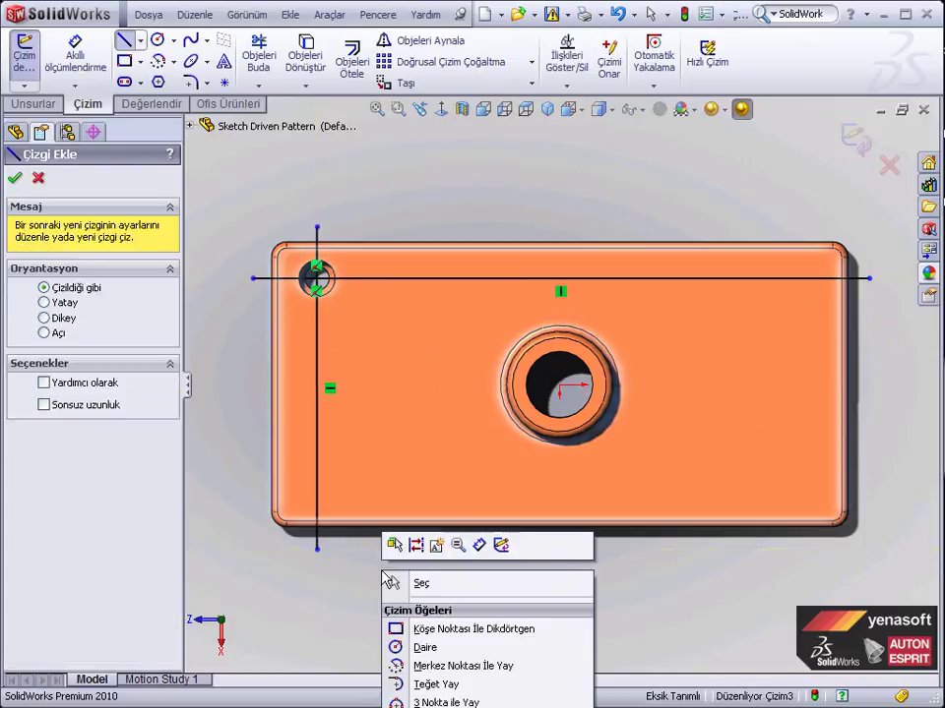
pyautogui.click(440, 589)
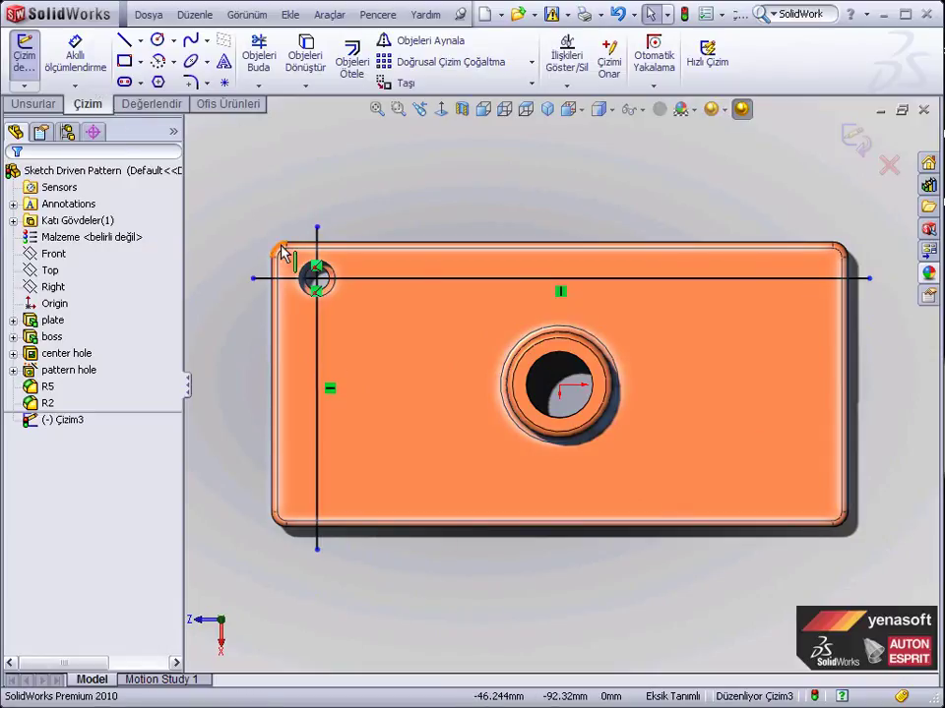
# Step: Offset the top horizontal line 35 mm down twice, the first copy passing through the centre hole
pyautogui.click(344, 83)
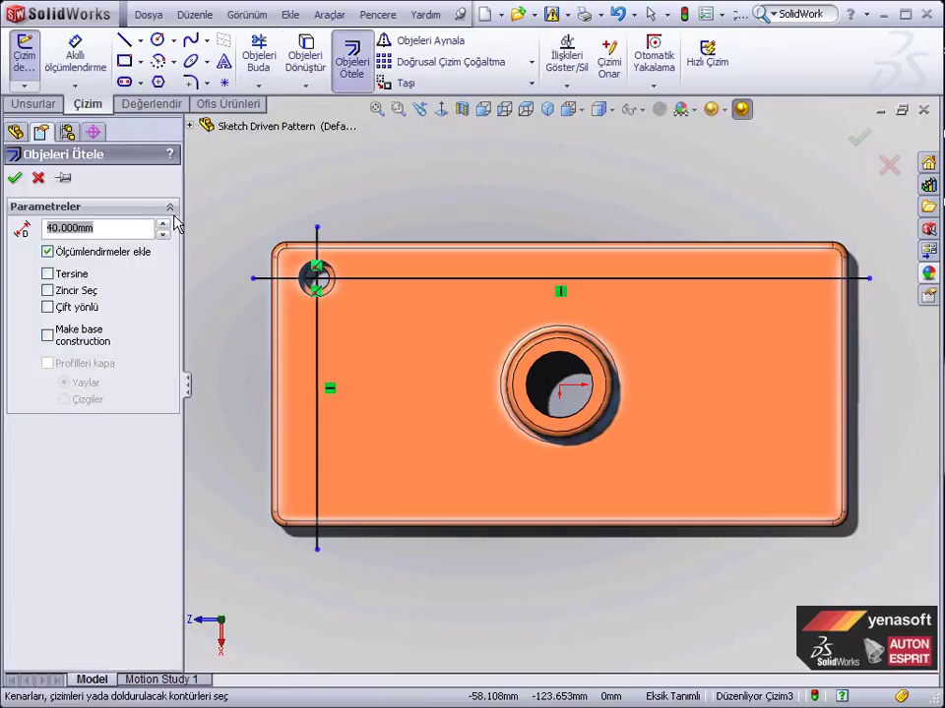
pyautogui.write('35')
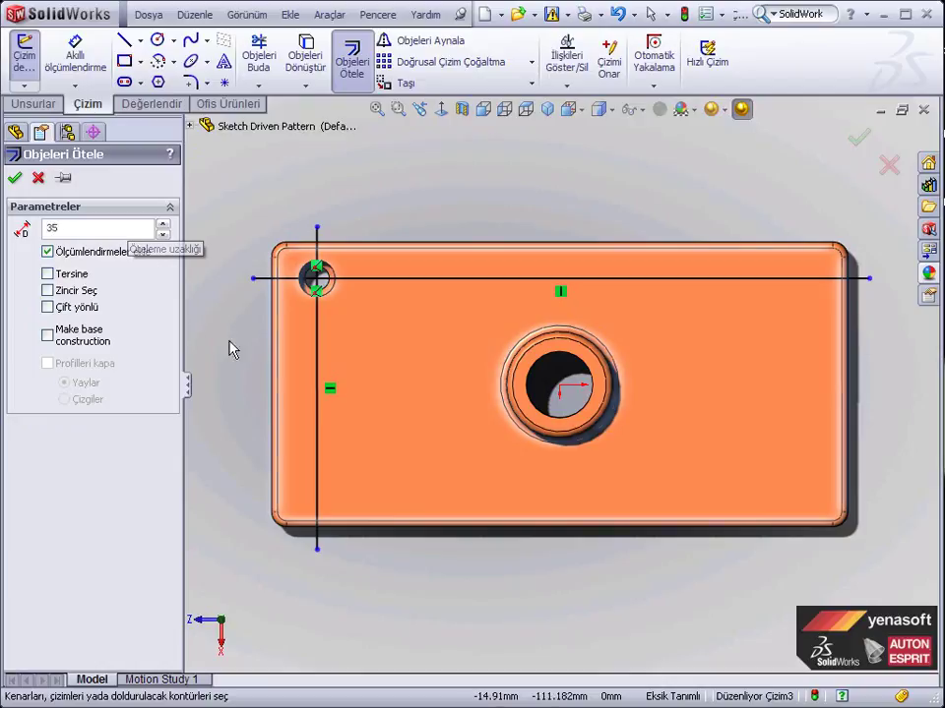
pyautogui.click(372, 280)
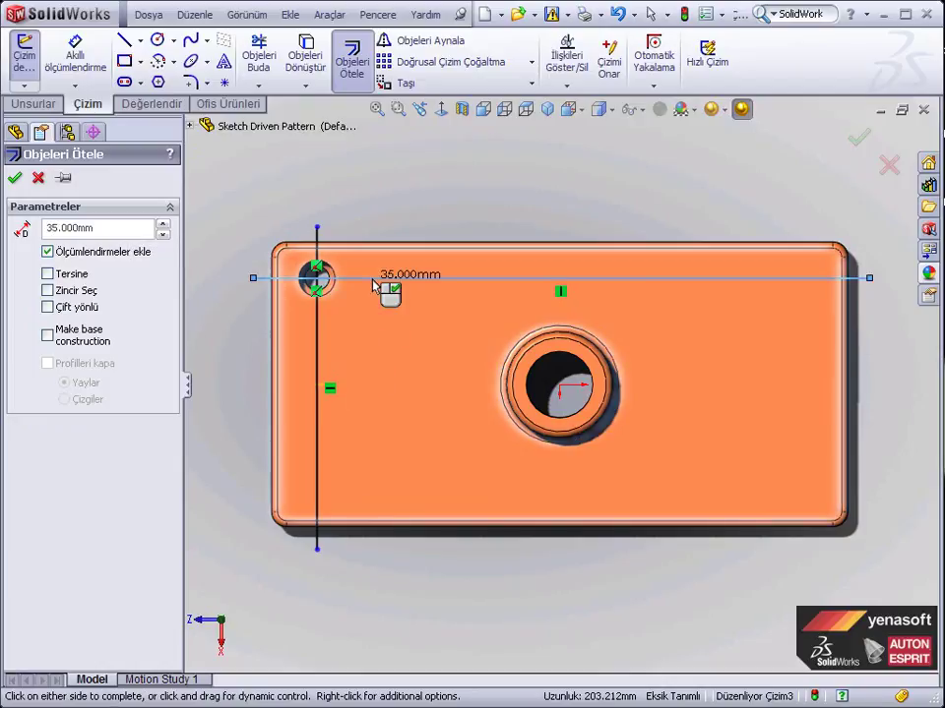
pyautogui.click(383, 366)
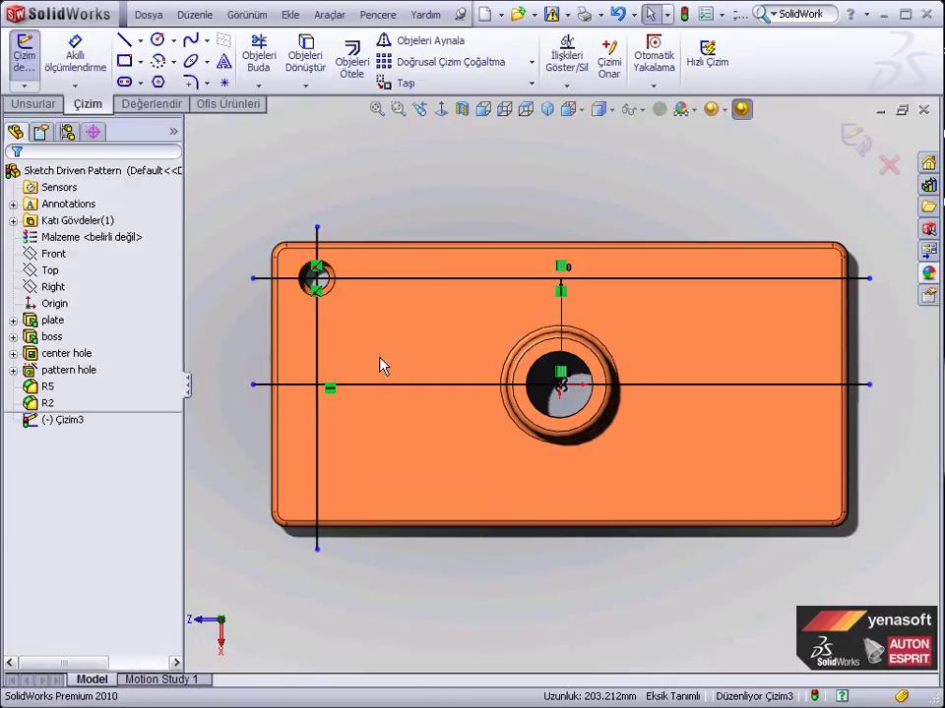
pyautogui.click(351, 65)
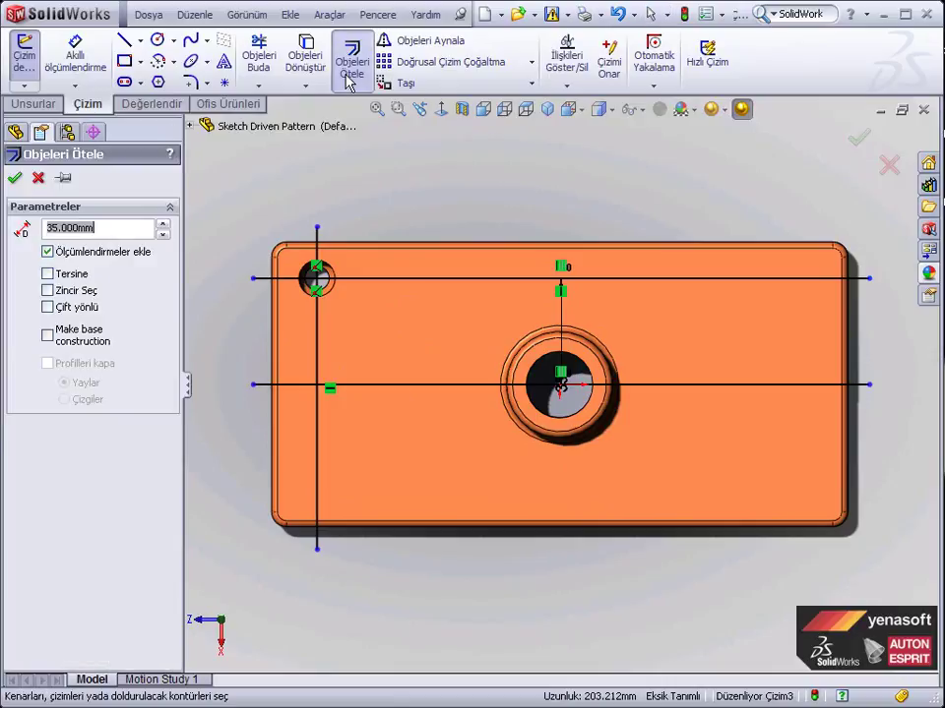
pyautogui.click(401, 391)
pyautogui.click(401, 453)
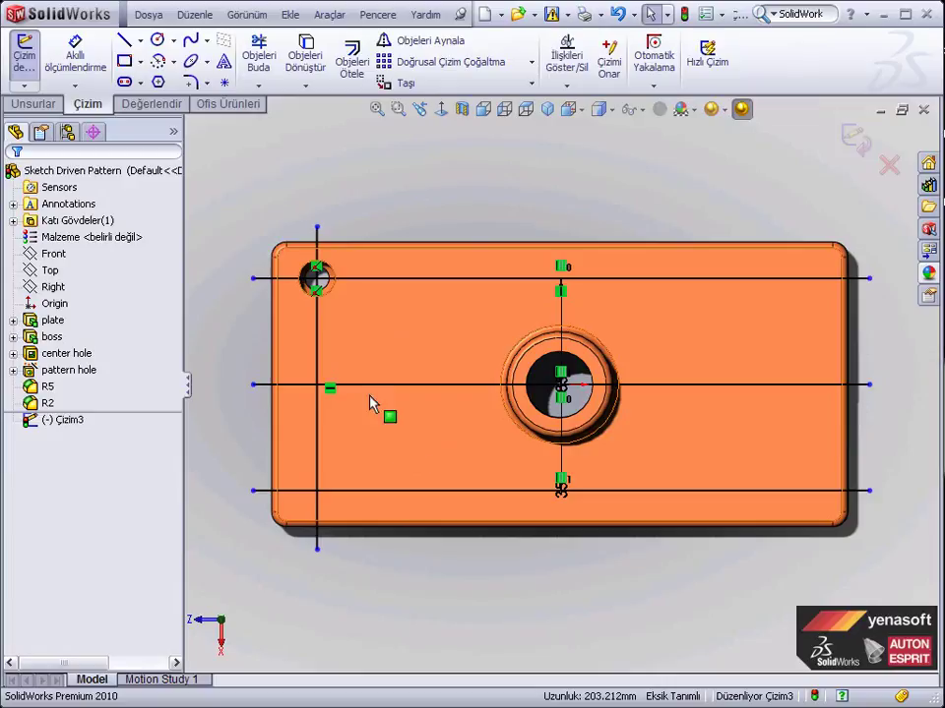
pyautogui.click(325, 345)
# Step: Offset the left vertical line 40 mm right twice, the second copy passing through the centre hole
pyautogui.click(342, 83)
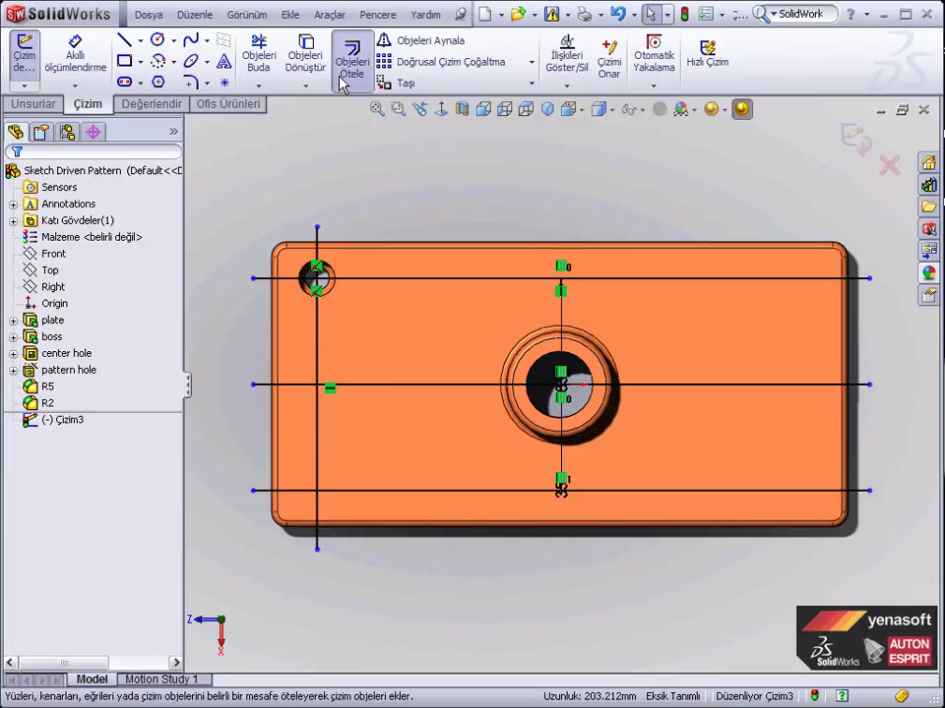
pyautogui.write('40')
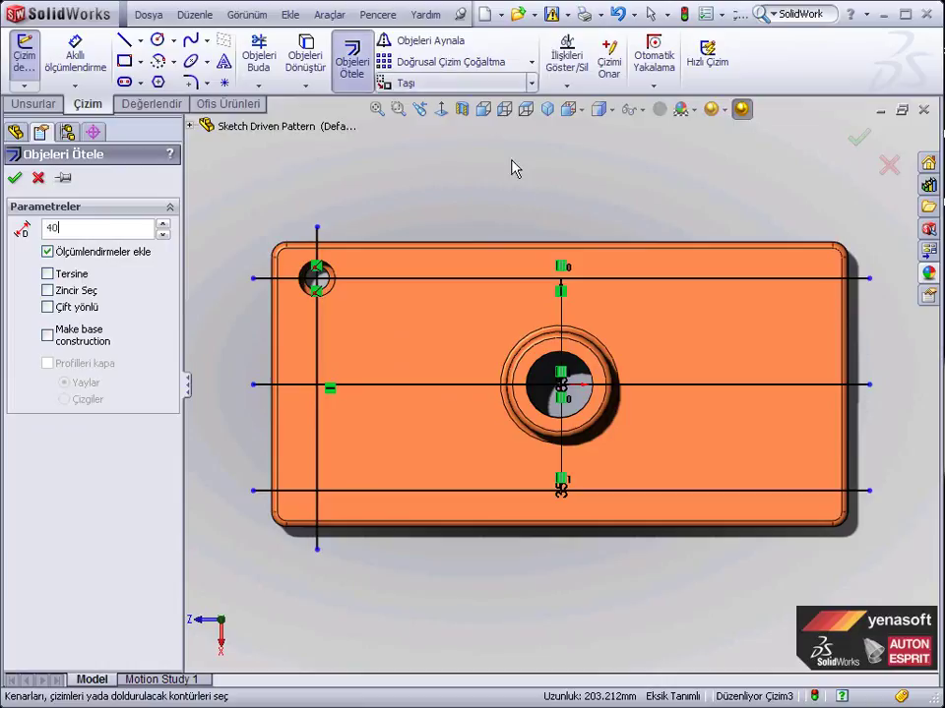
pyautogui.click(317, 336)
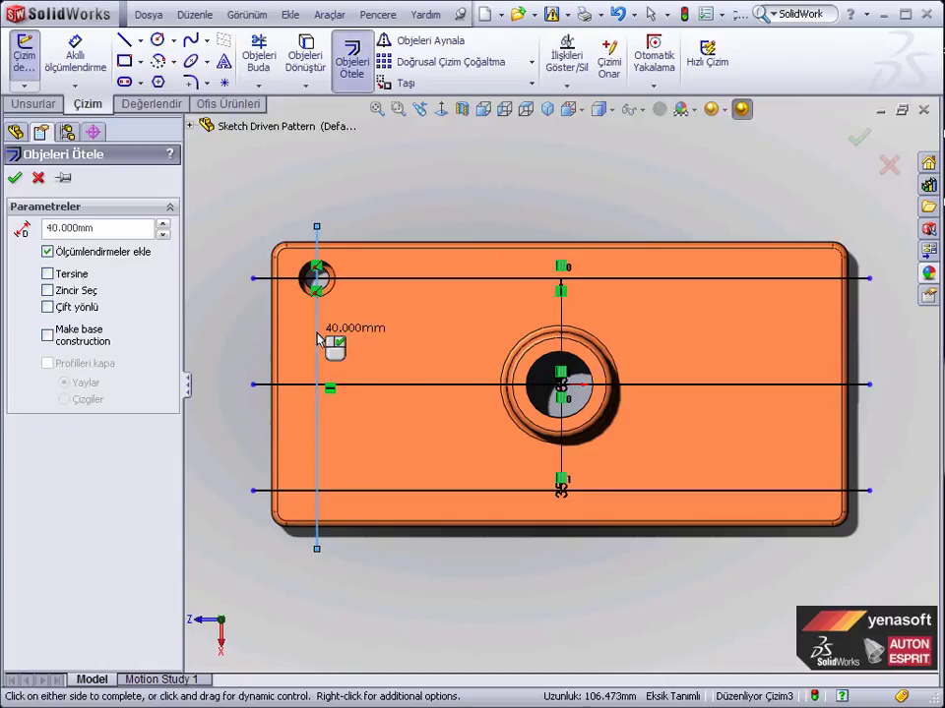
pyautogui.click(399, 340)
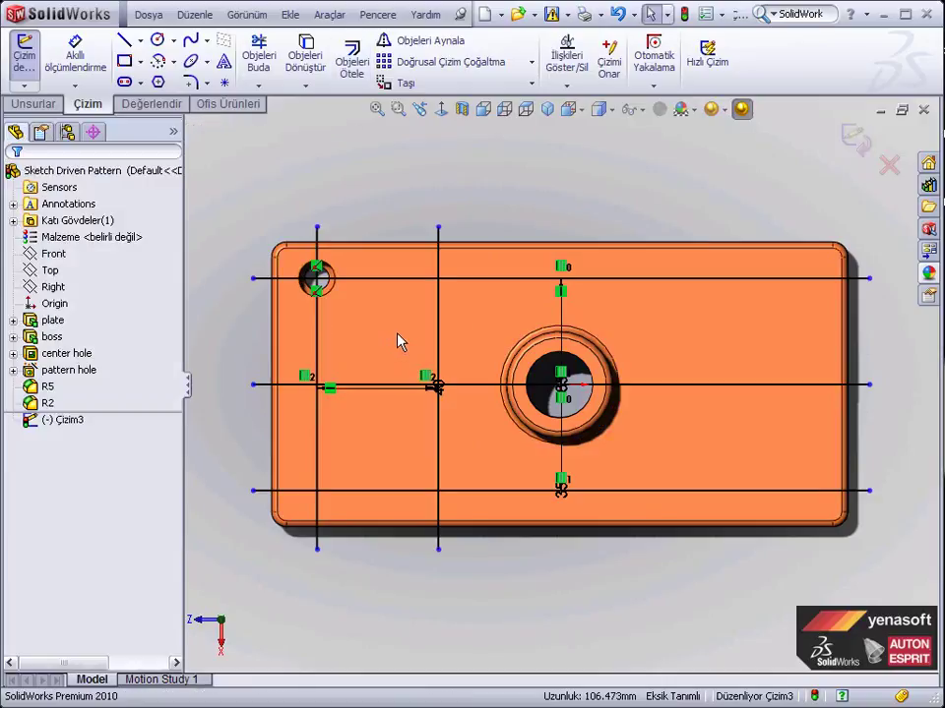
pyautogui.click(352, 61)
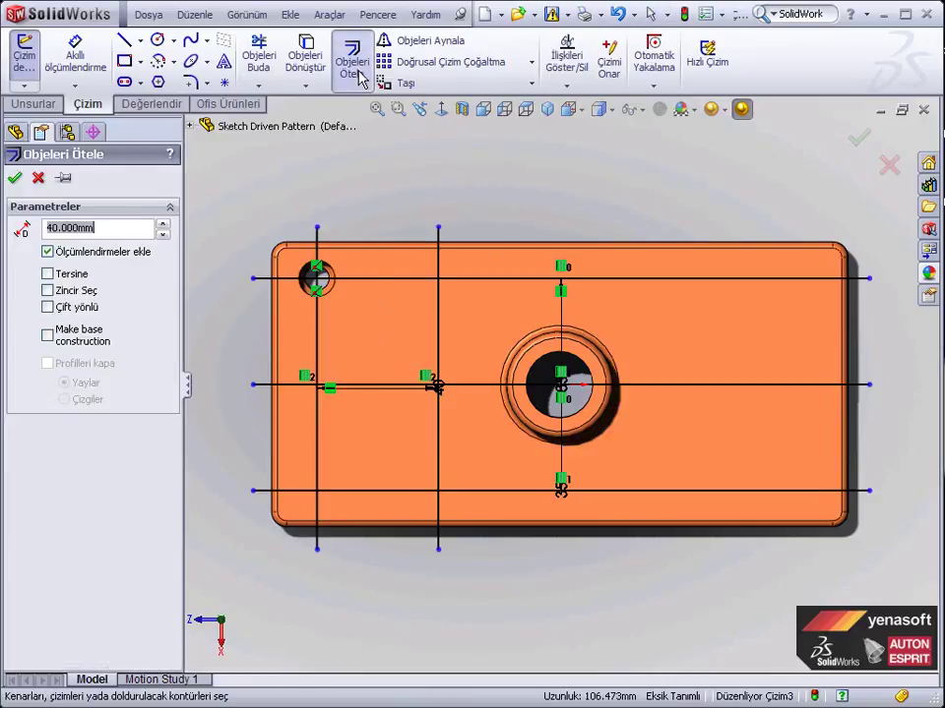
pyautogui.click(439, 318)
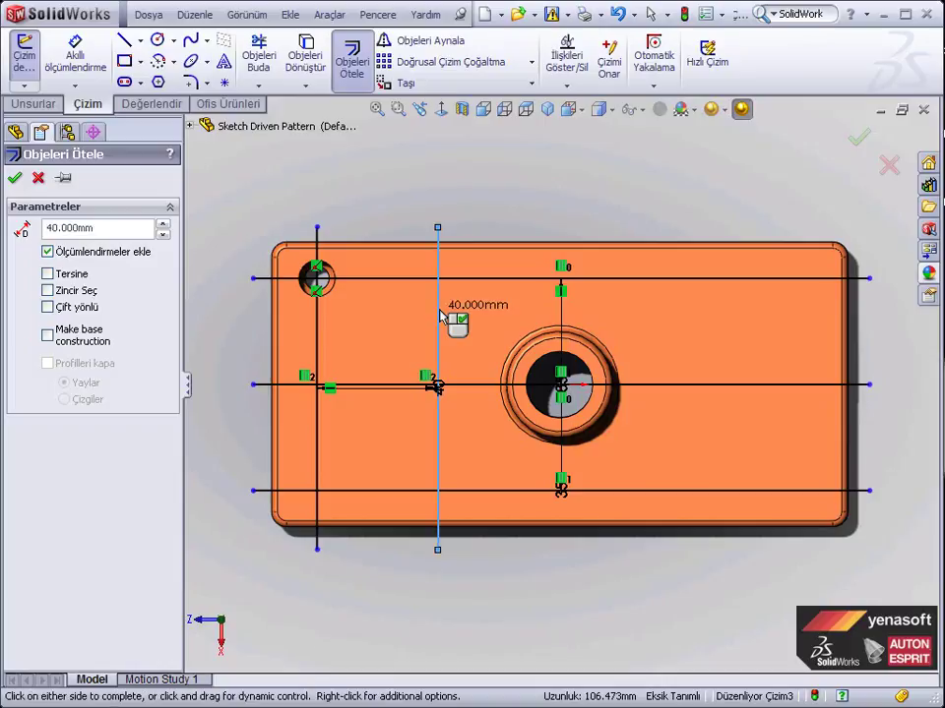
pyautogui.click(493, 317)
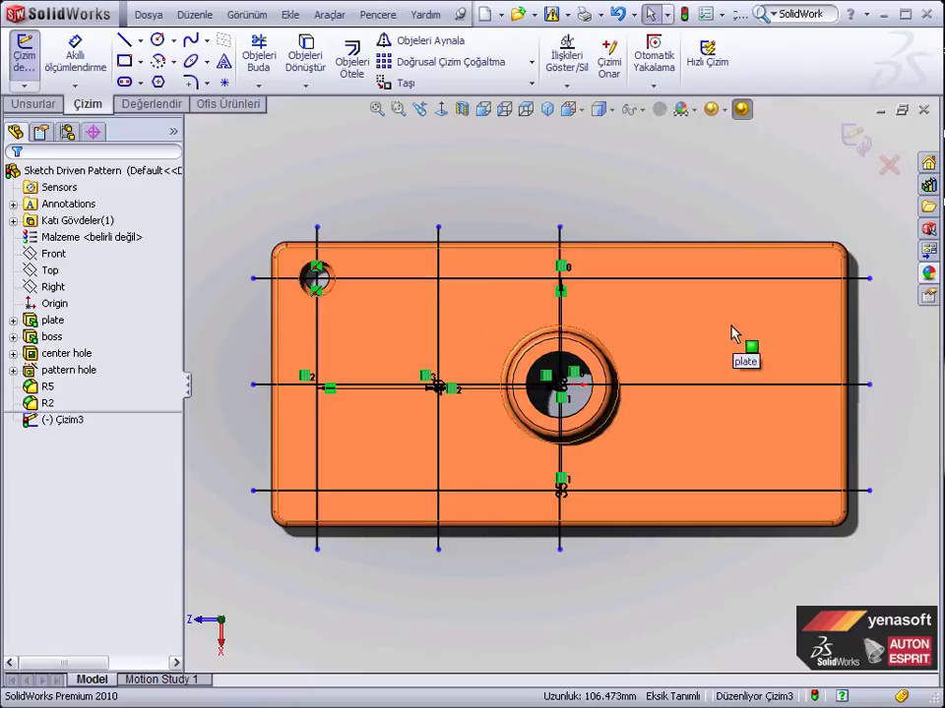
# Step: Mirror vertical lines Çizgi3 and Çizgi7 about the centre line Çizgi8
pyautogui.click(424, 45)
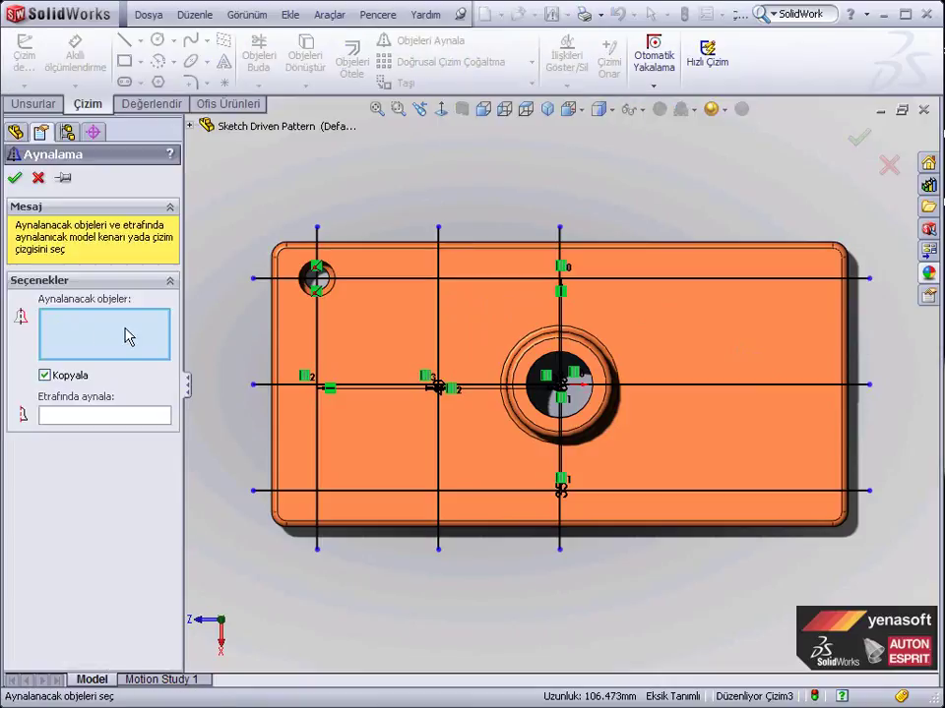
pyautogui.moveTo(453, 186); pyautogui.dragTo(301, 237)
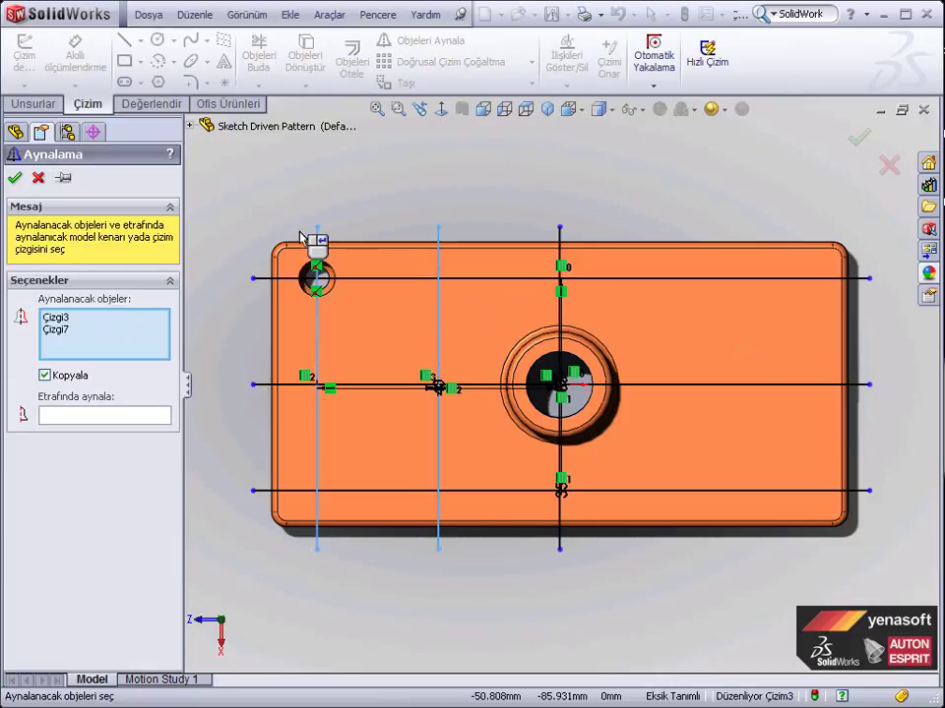
pyautogui.click(91, 420)
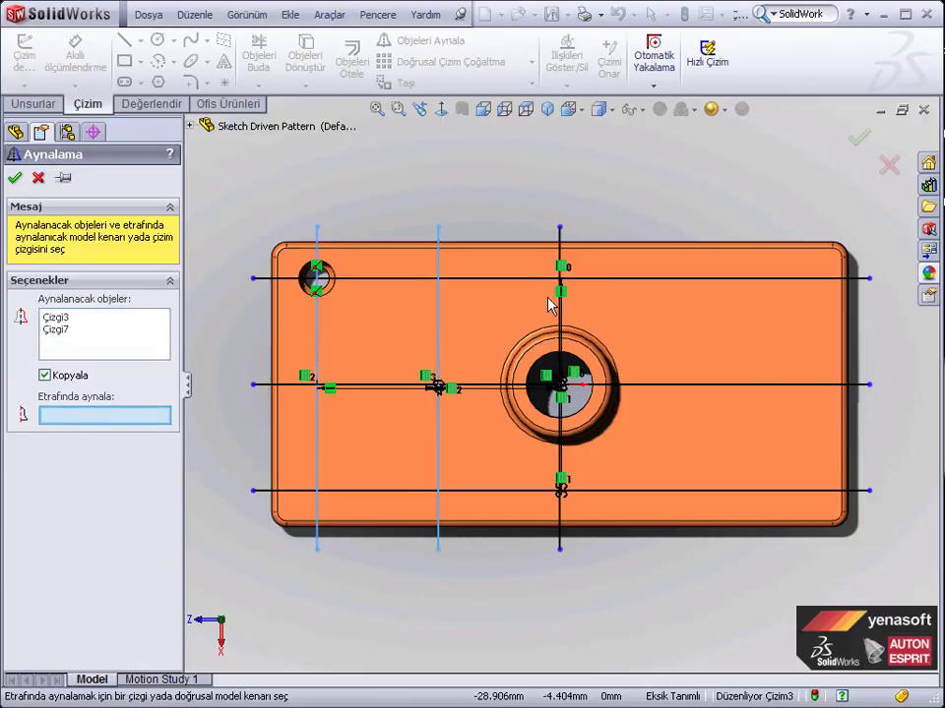
pyautogui.click(559, 256)
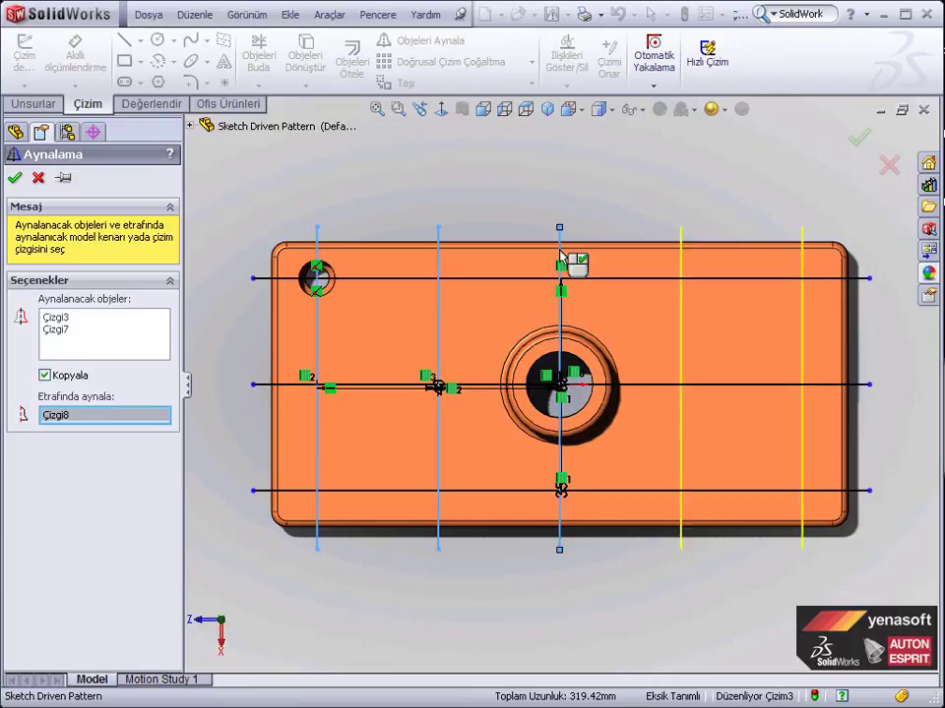
pyautogui.click(859, 141)
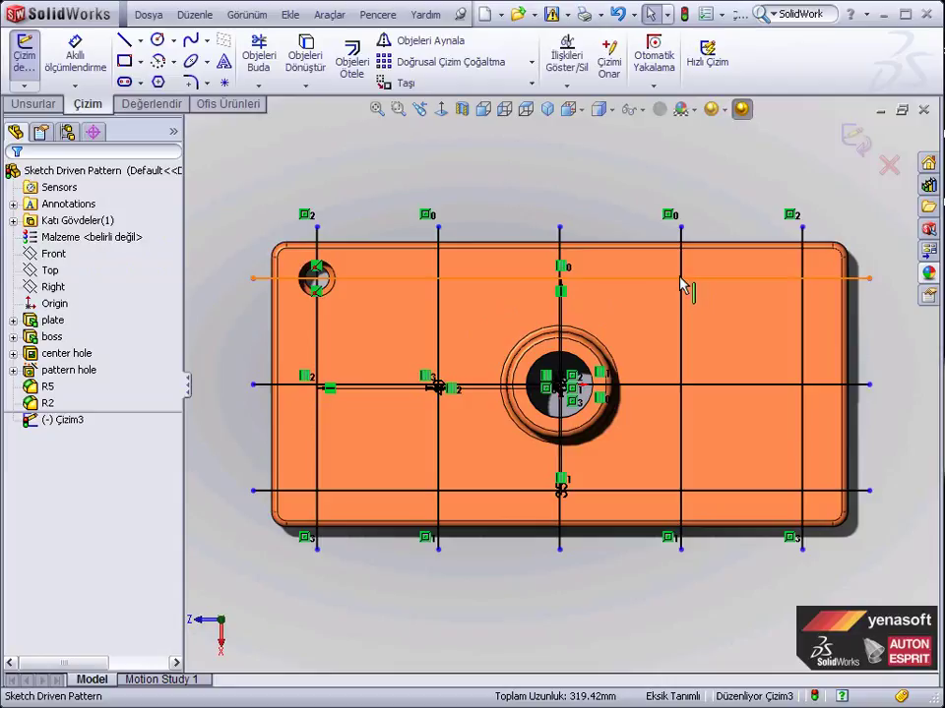
# Step: Place sketch points at the second, fourth, right and middle intersections of the top row
pyautogui.click(225, 85)
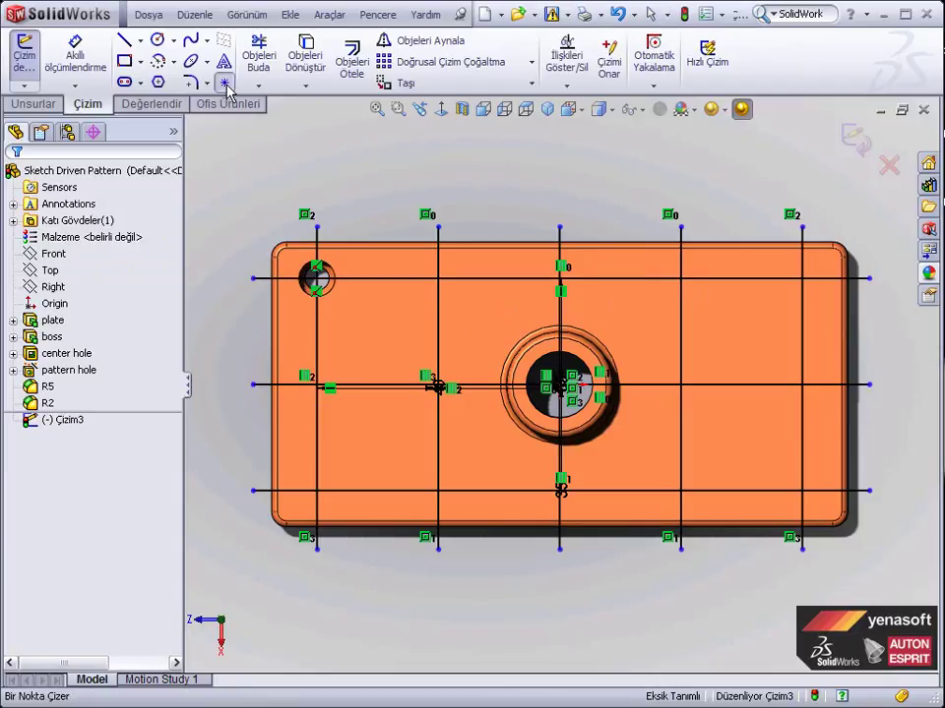
pyautogui.click(438, 279)
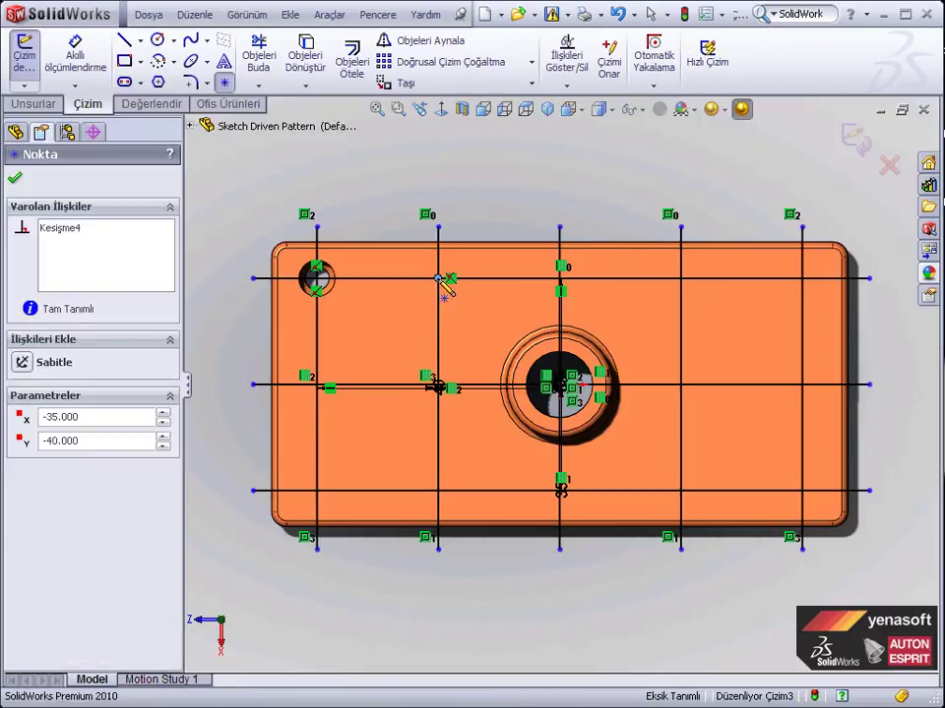
pyautogui.click(680, 279)
pyautogui.click(803, 280)
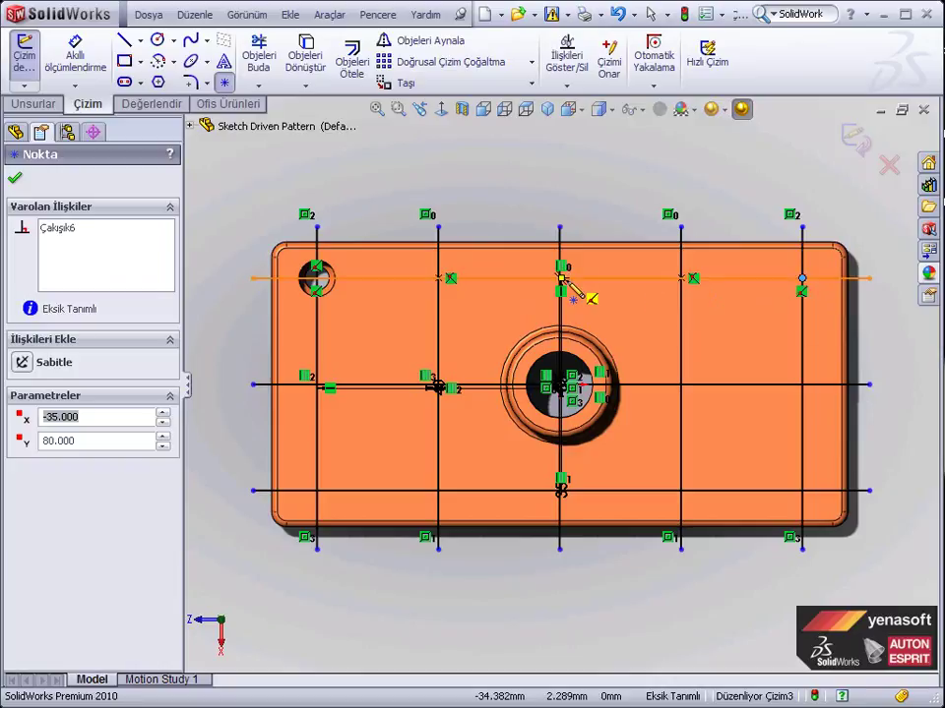
pyautogui.scroll(-3, 561, 280)
pyautogui.scroll(-3, 559, 286)
pyautogui.scroll(-3, 556, 305)
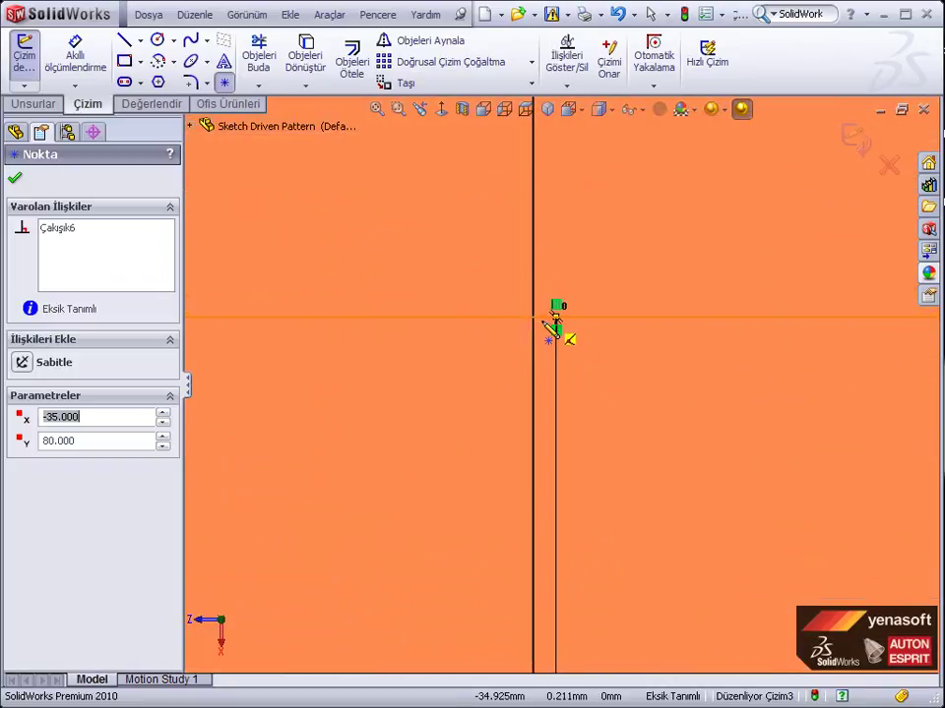
pyautogui.click(547, 319)
pyautogui.scroll(1, 537, 422)
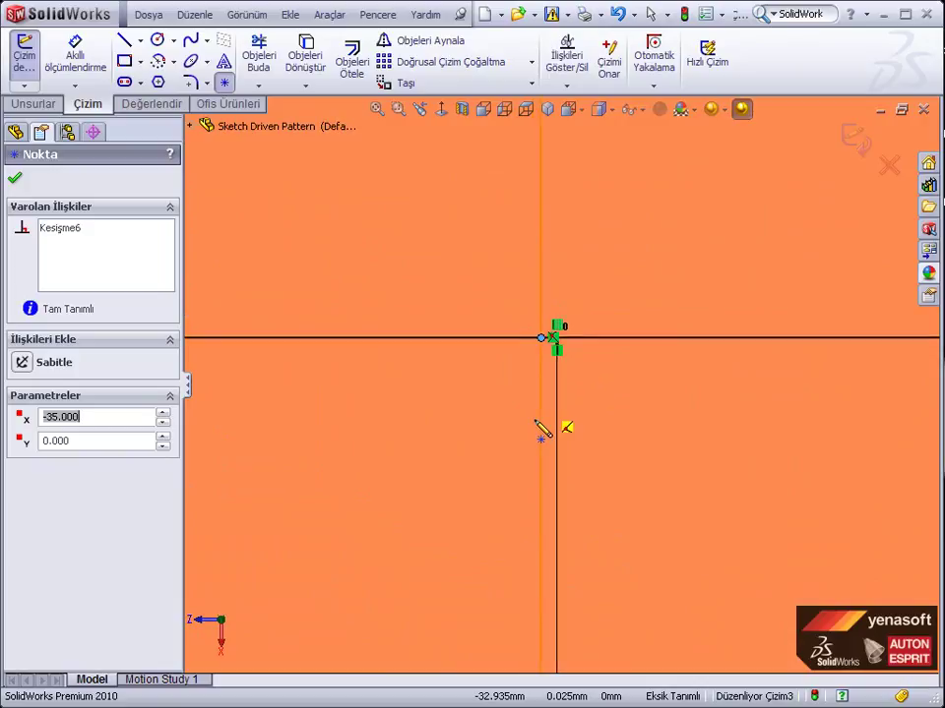
pyautogui.scroll(2, 539, 428)
pyautogui.scroll(3, 538, 433)
pyautogui.scroll(3, 542, 437)
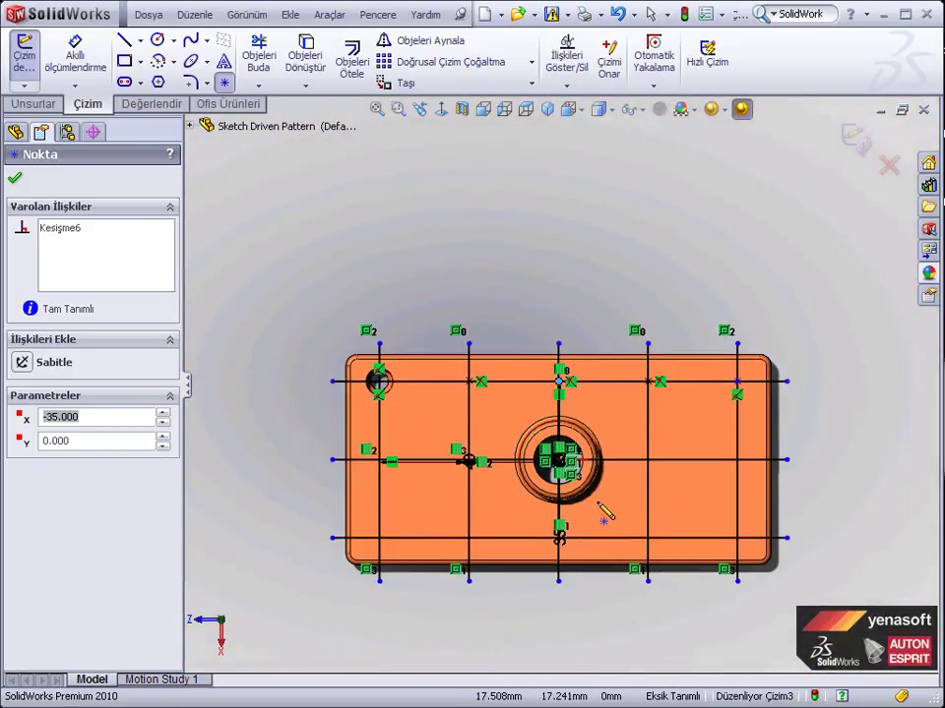
pyautogui.scroll(-1, 569, 545)
pyautogui.scroll(-3, 573, 522)
pyautogui.scroll(-3, 612, 447)
pyautogui.scroll(-1, 559, 407)
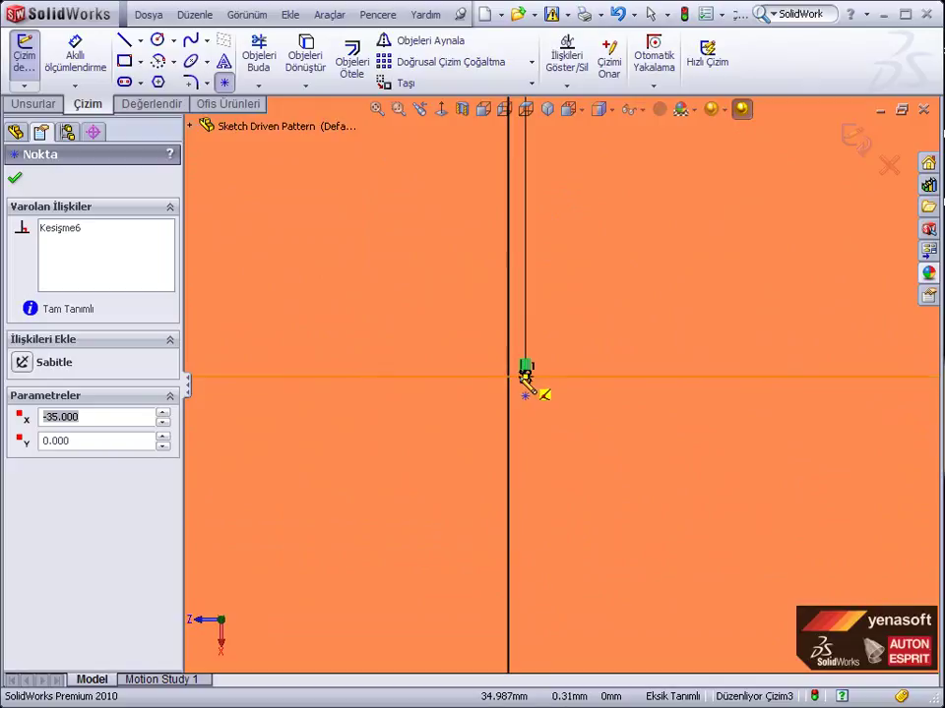
# Step: Add points at the bottom-middle, right-middle and bottom-right grid intersections
pyautogui.click(507, 378)
pyautogui.scroll(2, 502, 454)
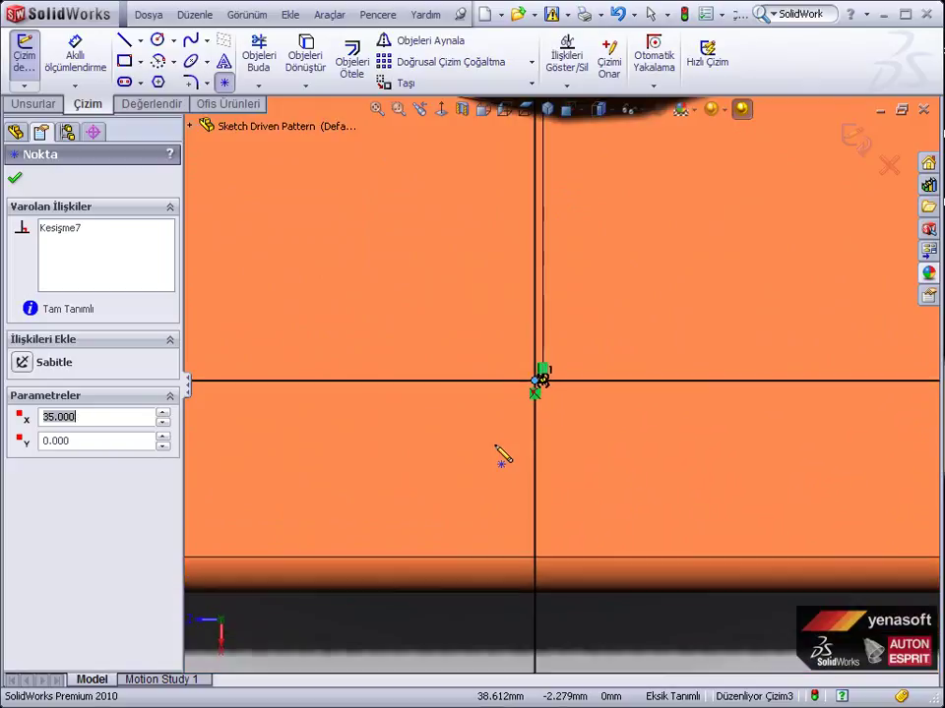
pyautogui.scroll(2, 500, 448)
pyautogui.scroll(2, 500, 449)
pyautogui.scroll(1, 502, 453)
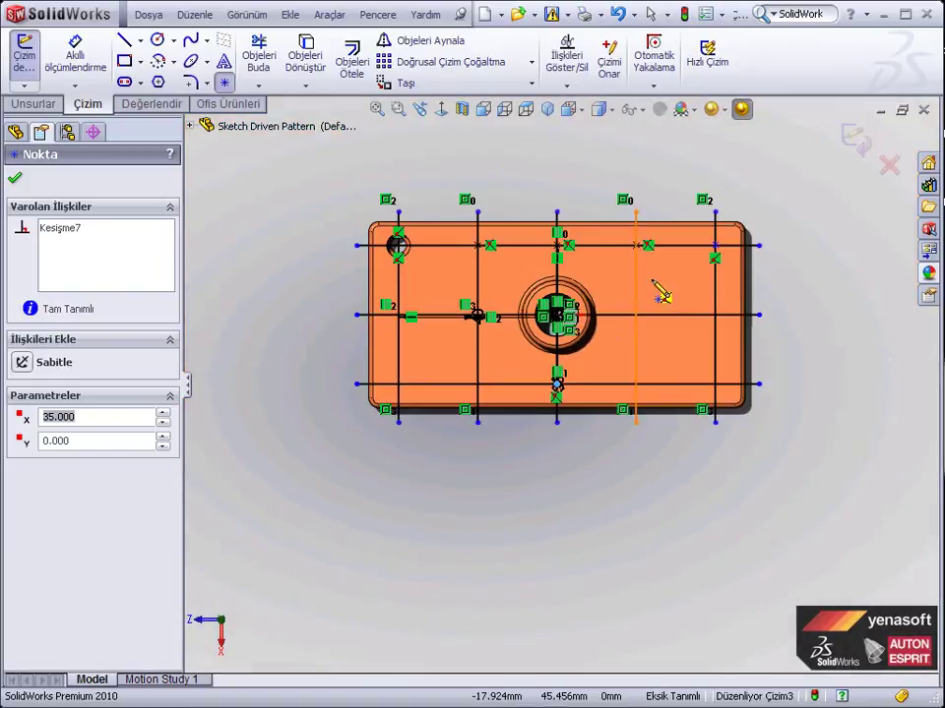
pyautogui.click(715, 315)
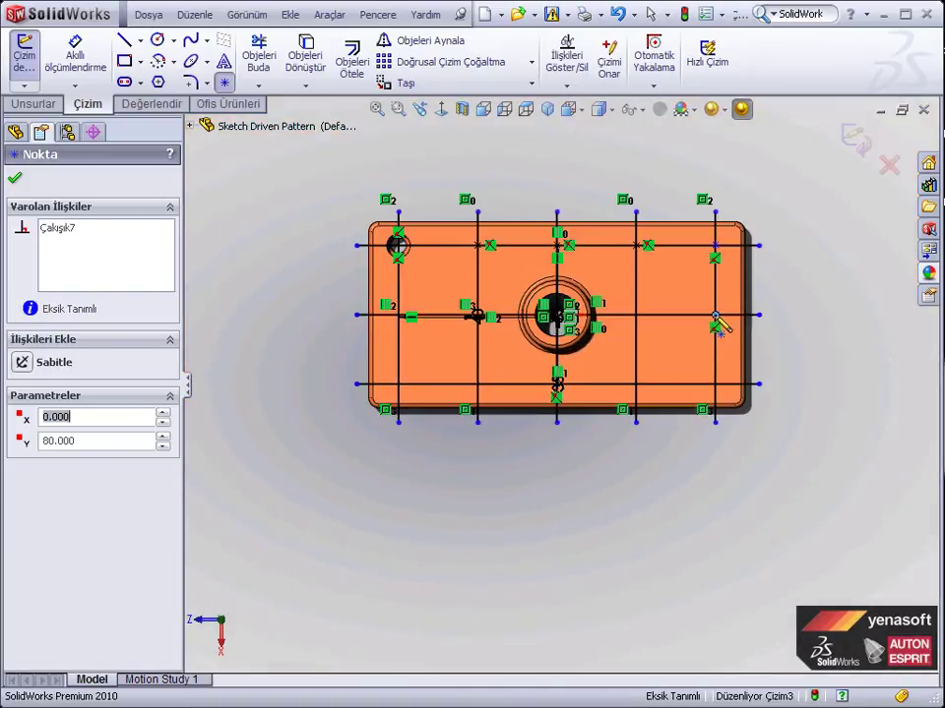
pyautogui.click(715, 383)
# Step: Add points along the rest of the bottom row and at the left-middle intersection, then exit the Point tool
pyautogui.click(636, 384)
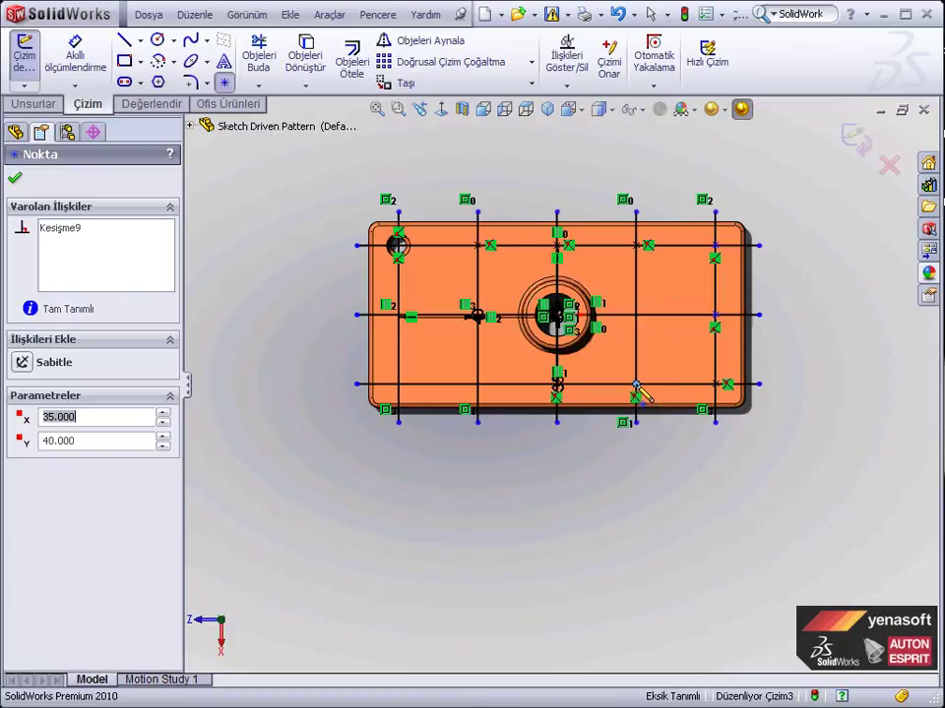
pyautogui.click(477, 383)
pyautogui.click(399, 384)
pyautogui.scroll(-3, 360, 305)
pyautogui.scroll(-2, 423, 329)
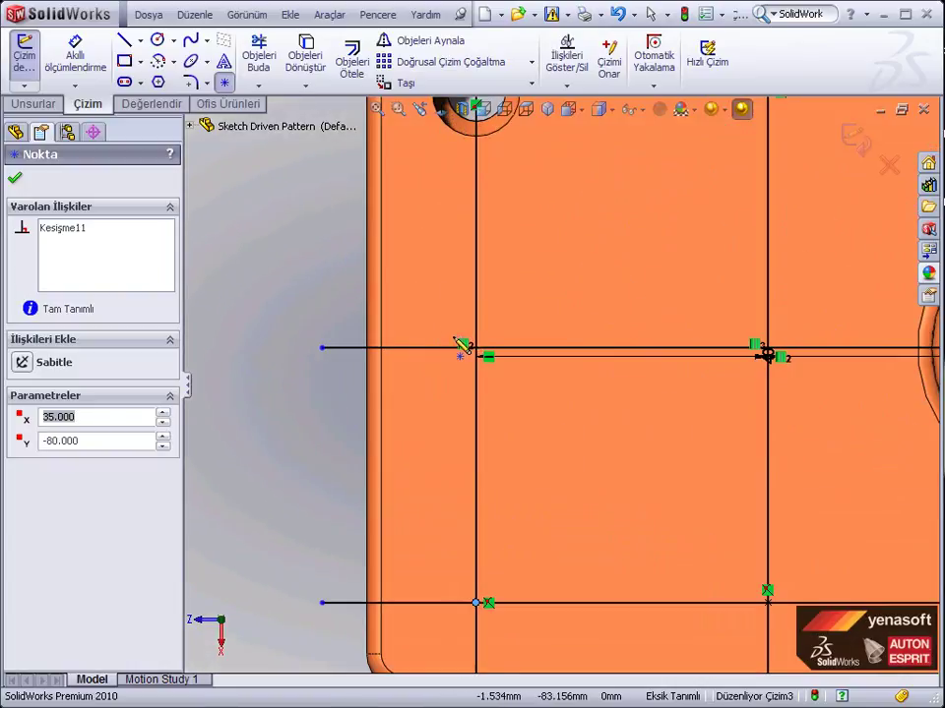
pyautogui.scroll(-2, 492, 364)
pyautogui.click(530, 370)
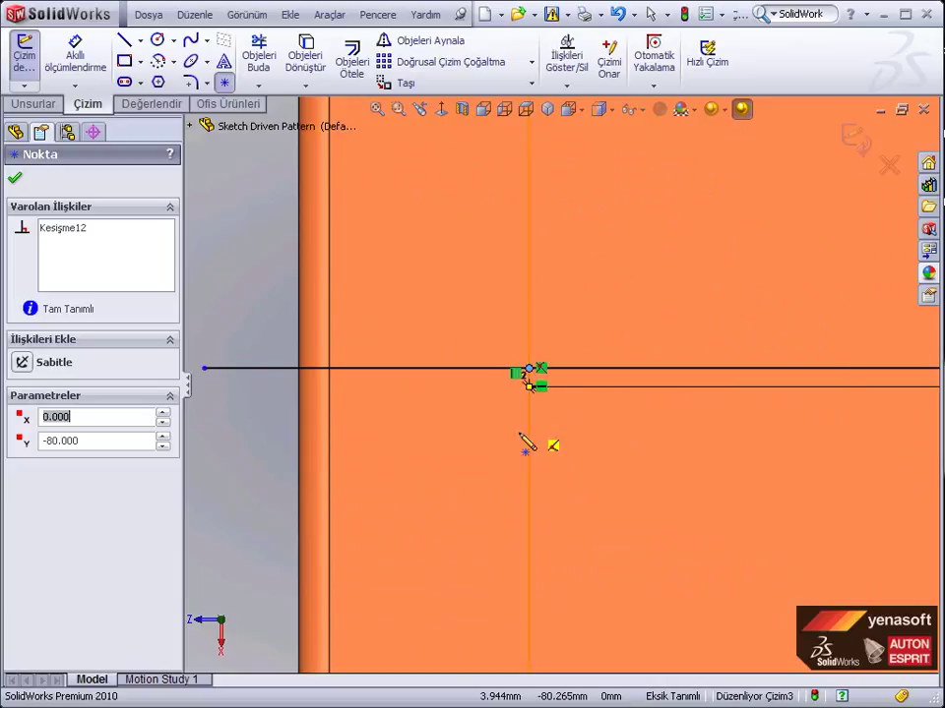
pyautogui.scroll(2, 511, 454)
pyautogui.scroll(2, 508, 454)
pyautogui.scroll(2, 508, 454)
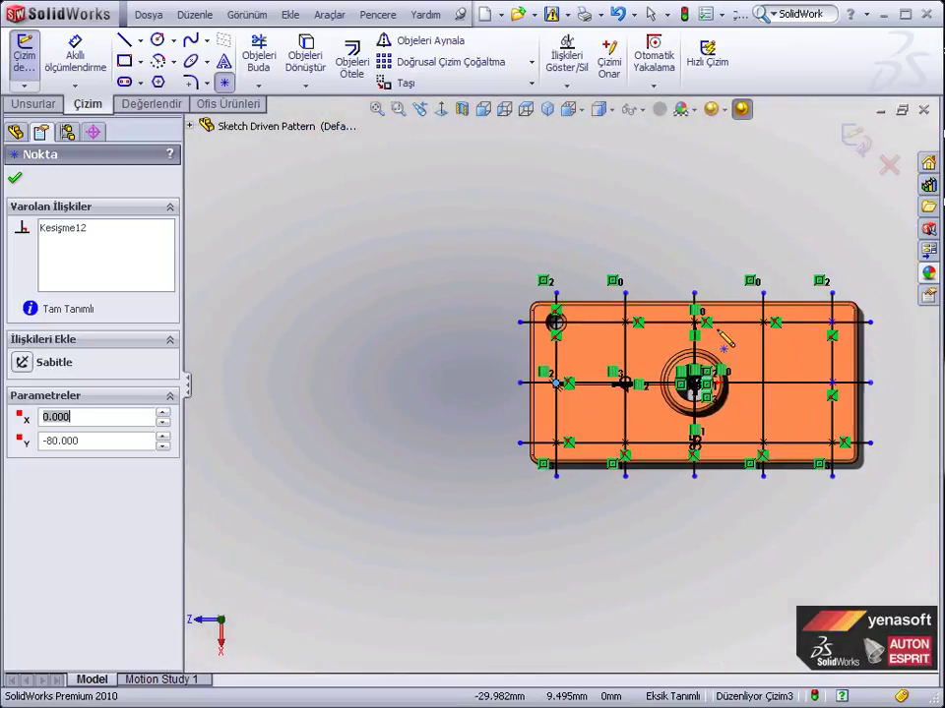
pyautogui.rightClick(699, 211)
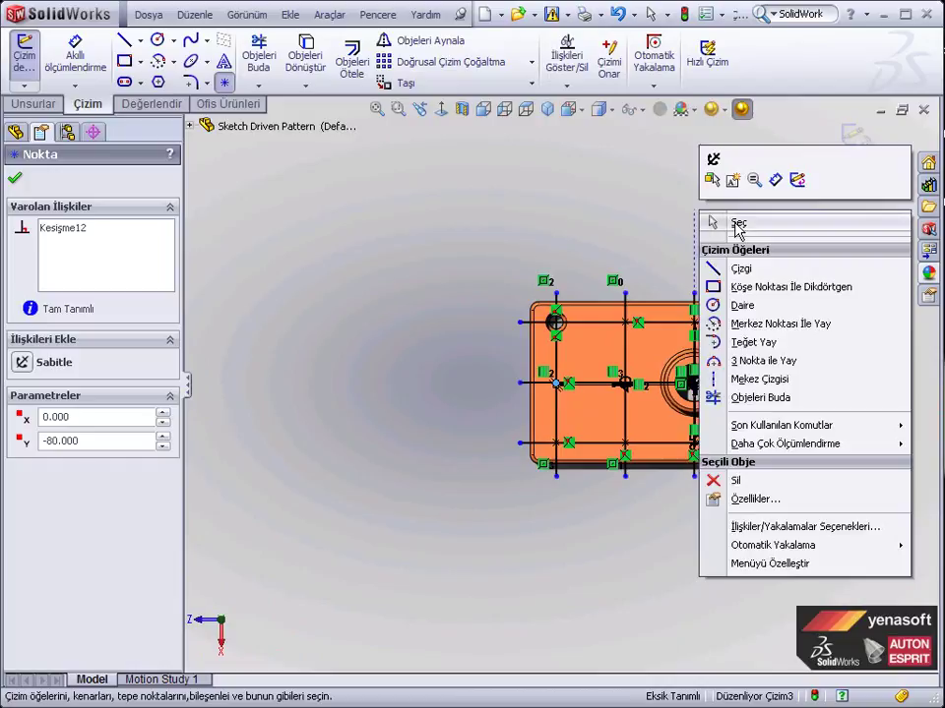
pyautogui.click(737, 225)
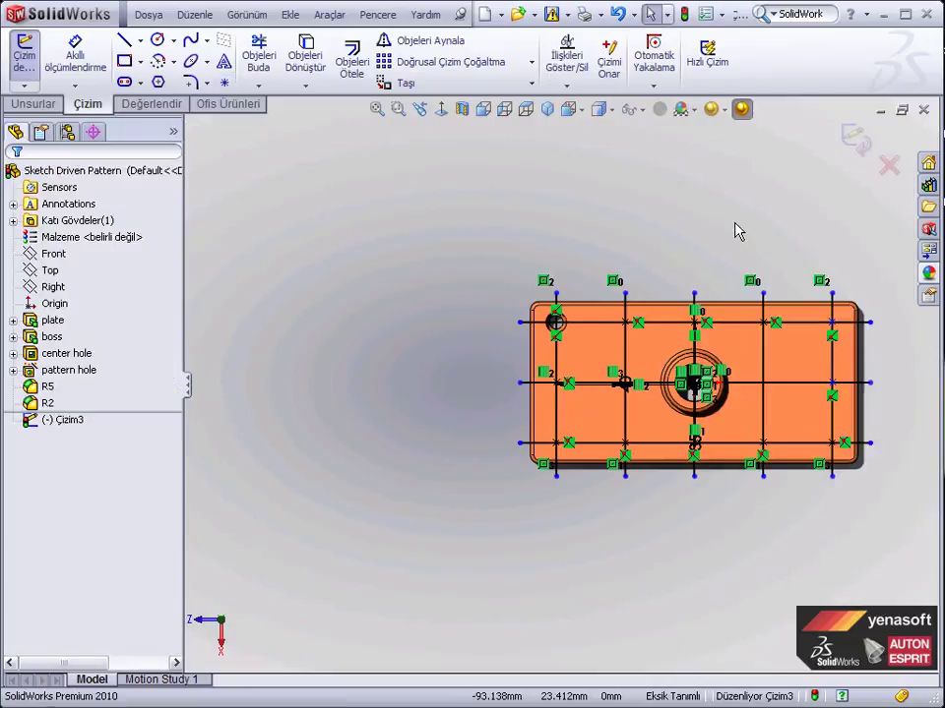
# Step: Exit sketch Çizim3, tilt the plate into a 3D view, and show the pattern type list
pyautogui.click(854, 139)
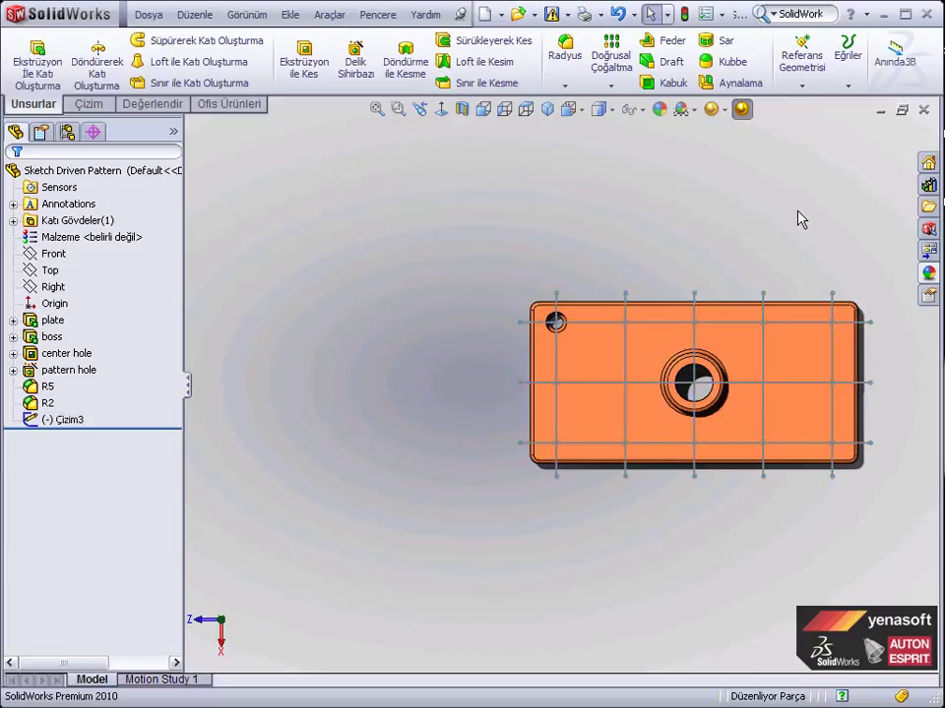
pyautogui.moveTo(809, 462); pyautogui.dragTo(775, 362, button='middle')
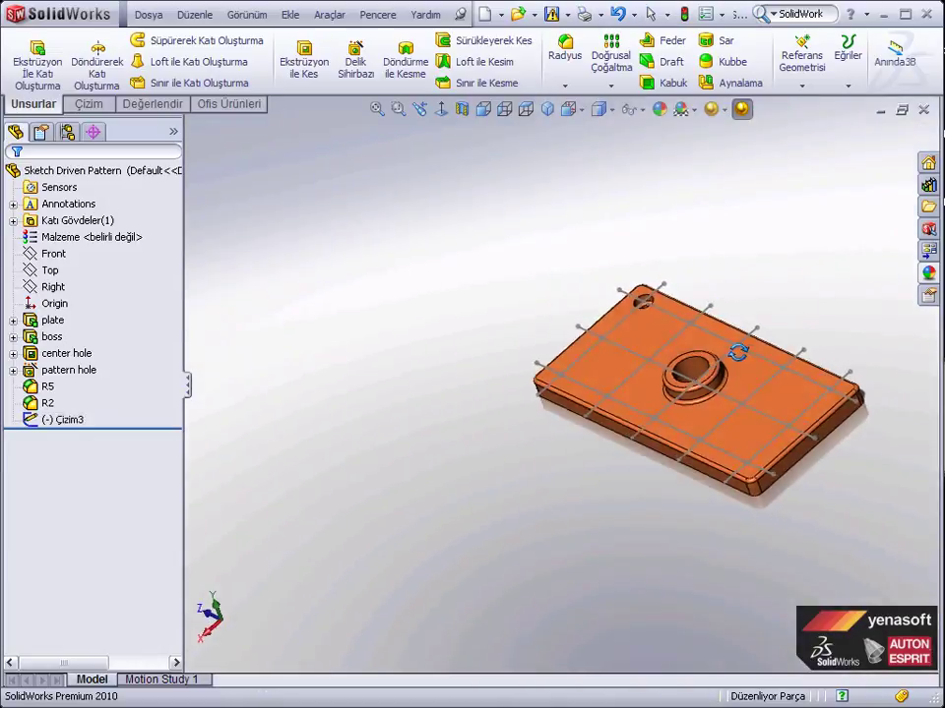
pyautogui.scroll(-2, 857, 379)
pyautogui.scroll(-2, 793, 292)
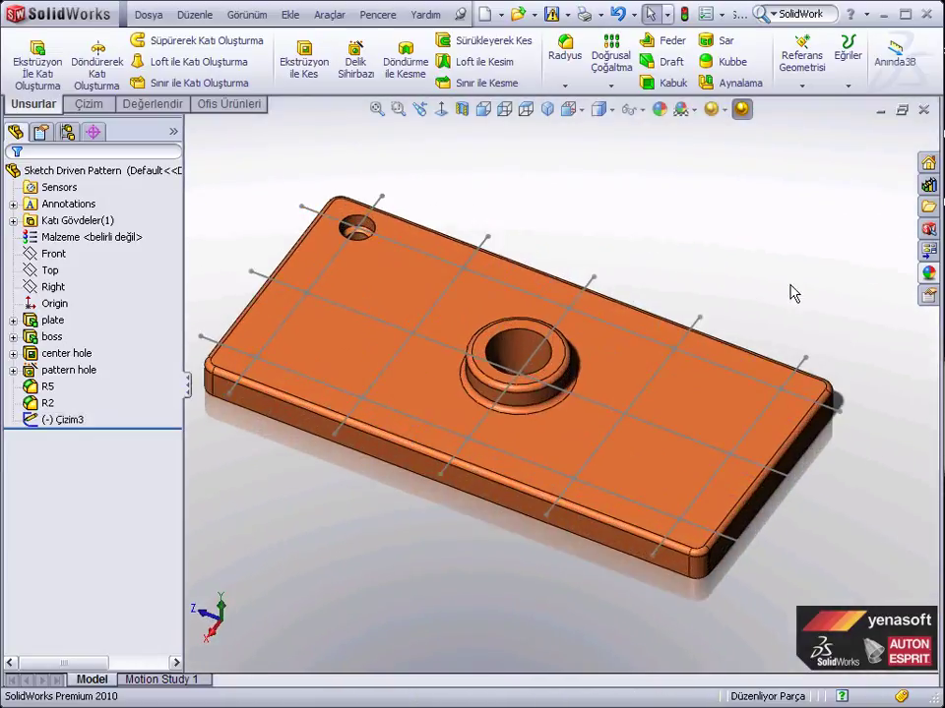
pyautogui.click(611, 85)
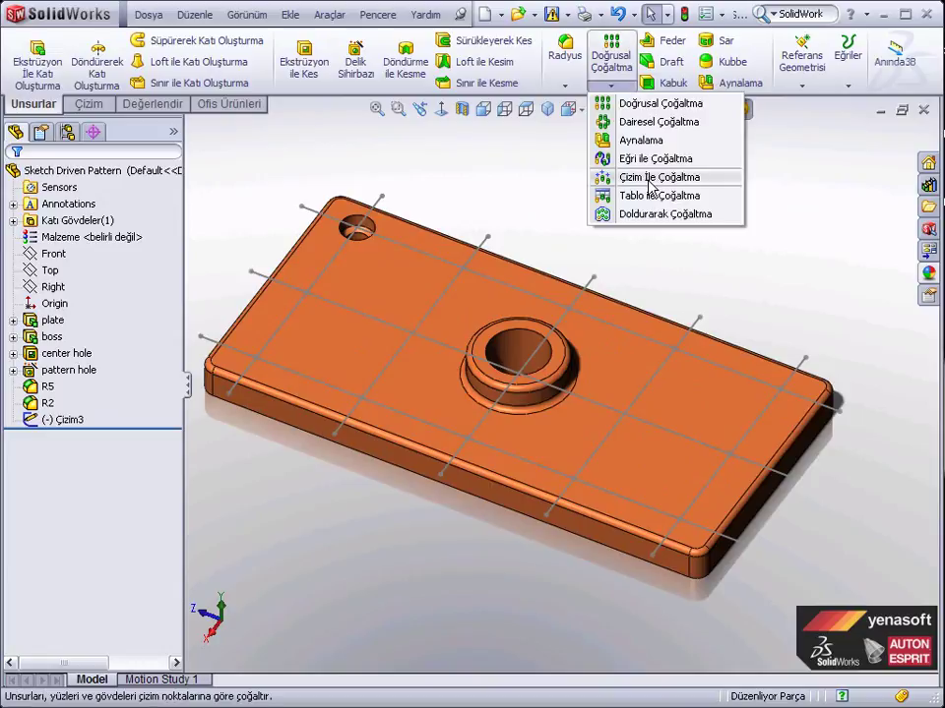
# Step: Create a sketch-driven pattern copying the corner hole to every point of Çizim3
pyautogui.click(649, 180)
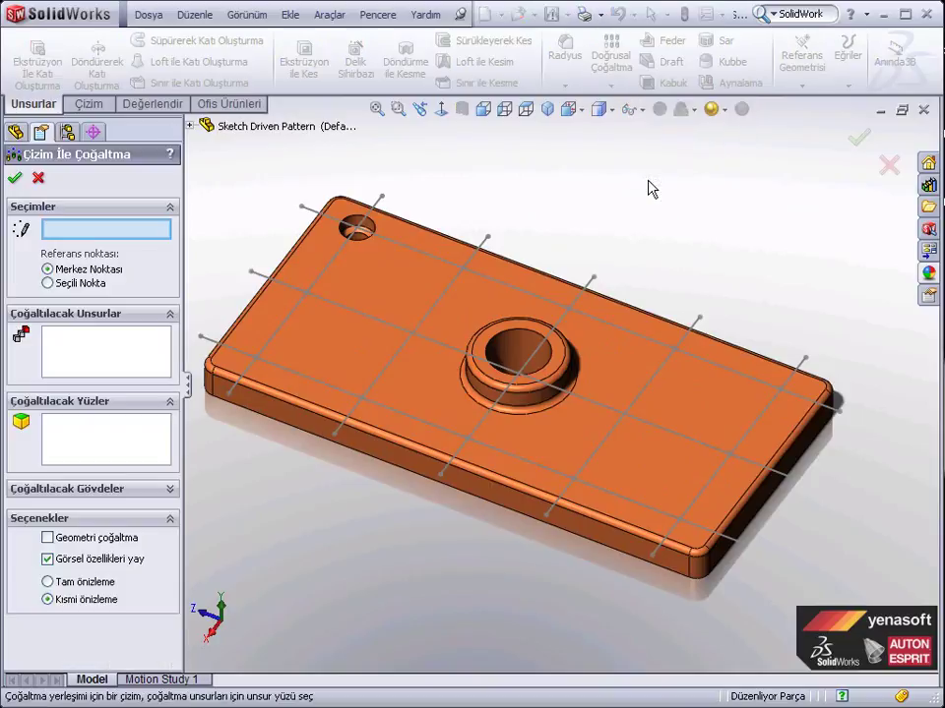
pyautogui.click(260, 276)
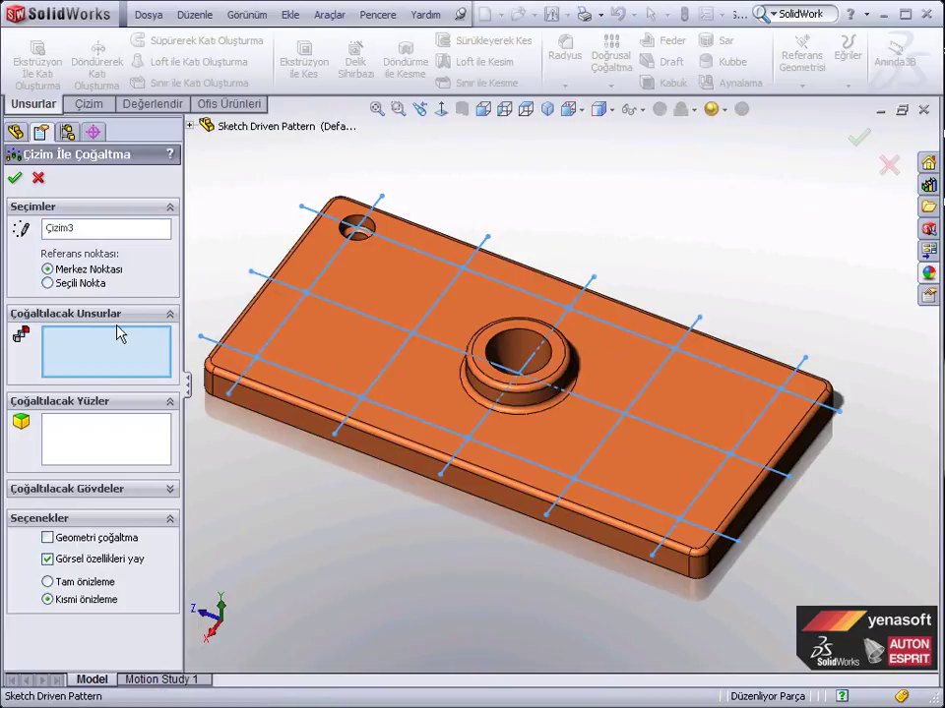
pyautogui.click(369, 226)
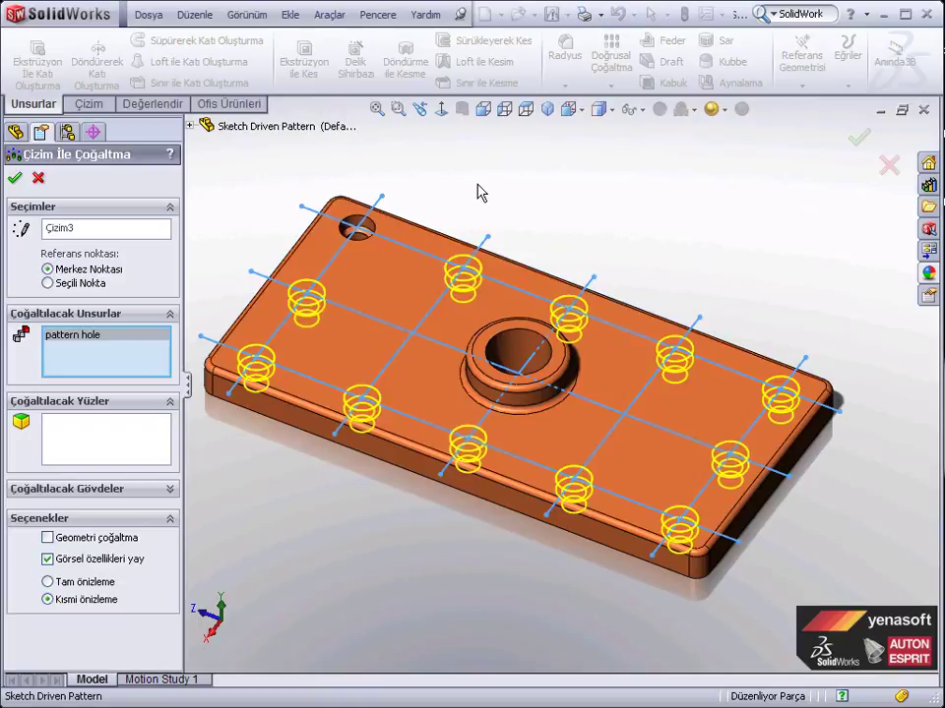
pyautogui.click(14, 178)
# Step: Orbit the plate to a new angle and hide the grid sketch Çizim3
pyautogui.click(260, 227)
pyautogui.moveTo(260, 227); pyautogui.dragTo(254, 262, button='middle')
pyautogui.press('Escape')
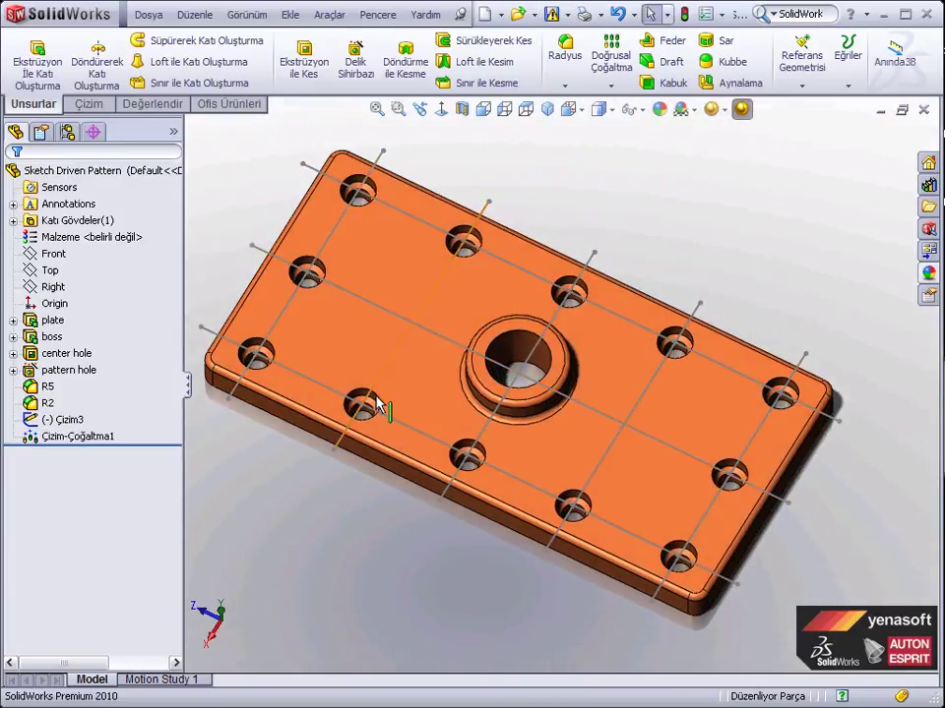
pyautogui.click(374, 313)
pyautogui.click(443, 248)
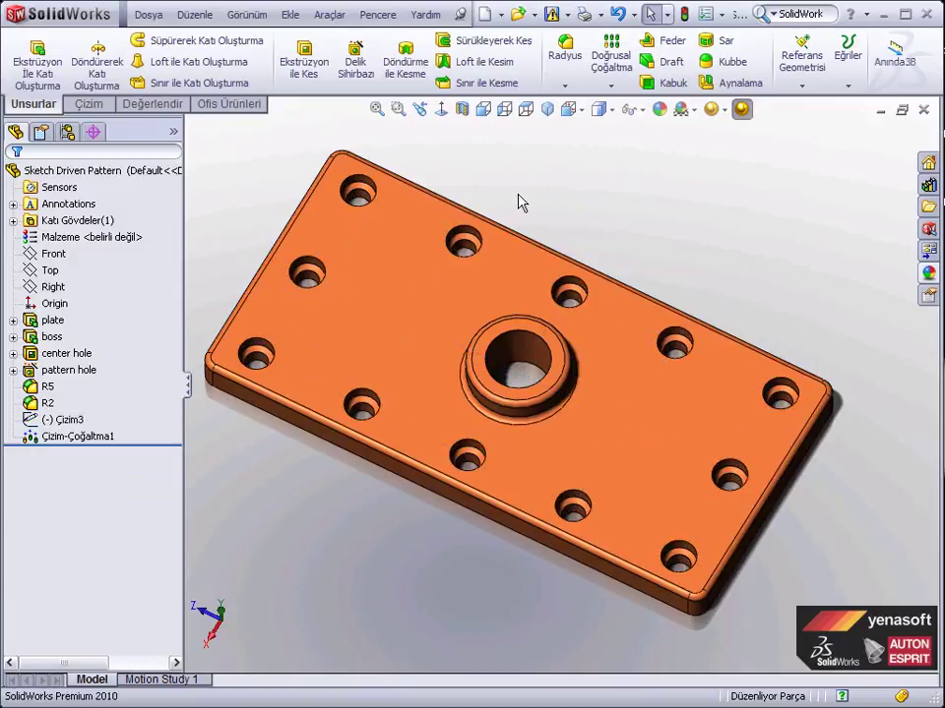